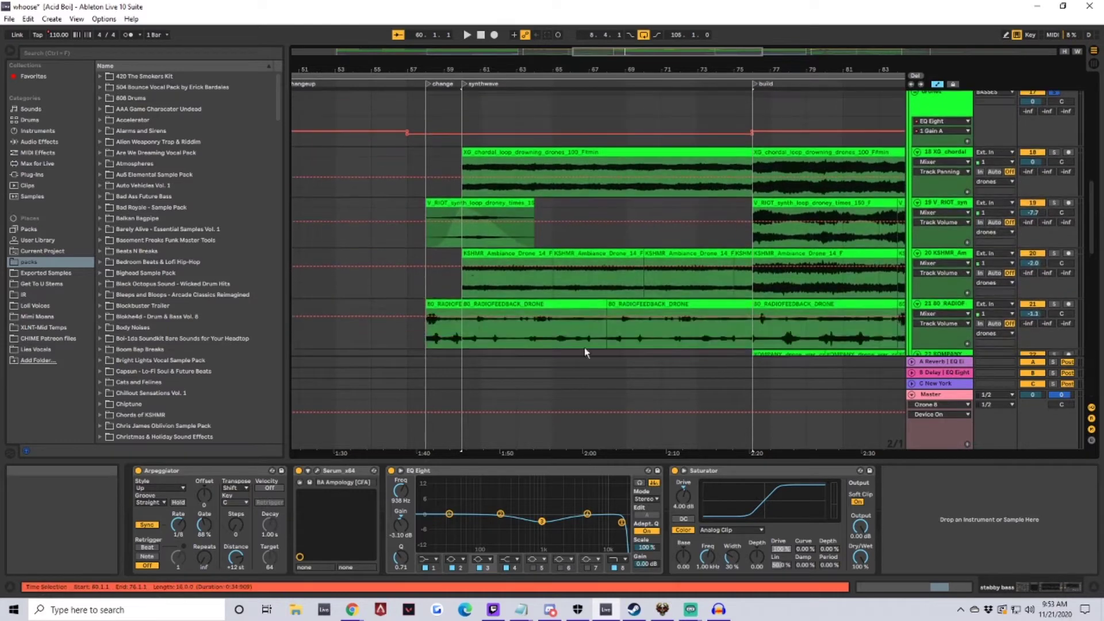
Step: Turn off solo on the BASSES group and play the full mix from the FILL clip at bar 59
scroll(588, 202, up, 5)
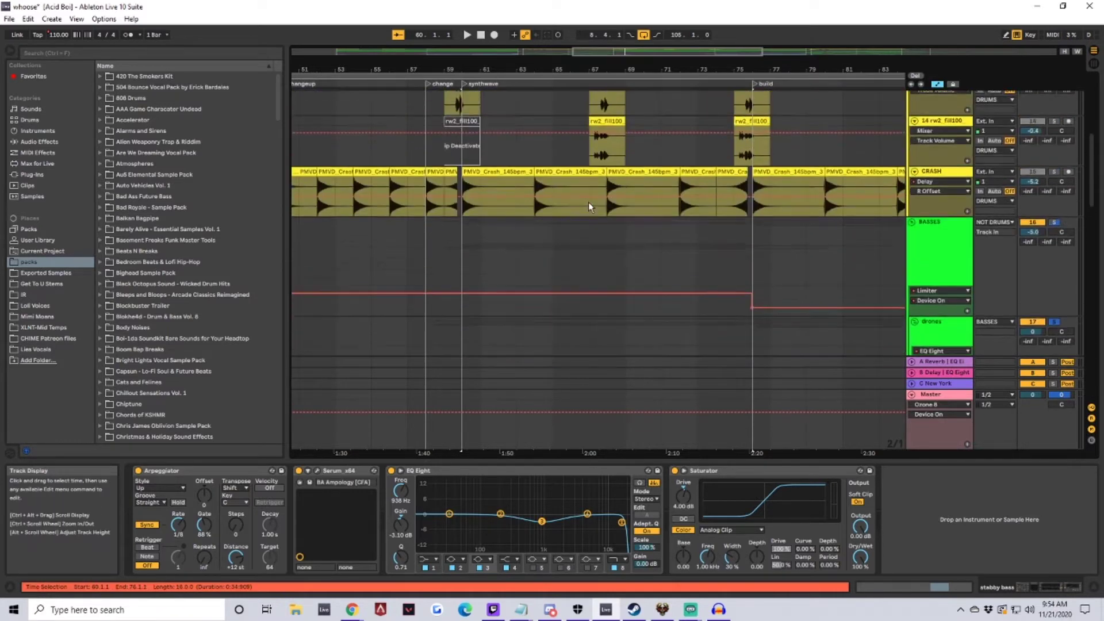
scroll(588, 201, up, 2)
click(460, 158)
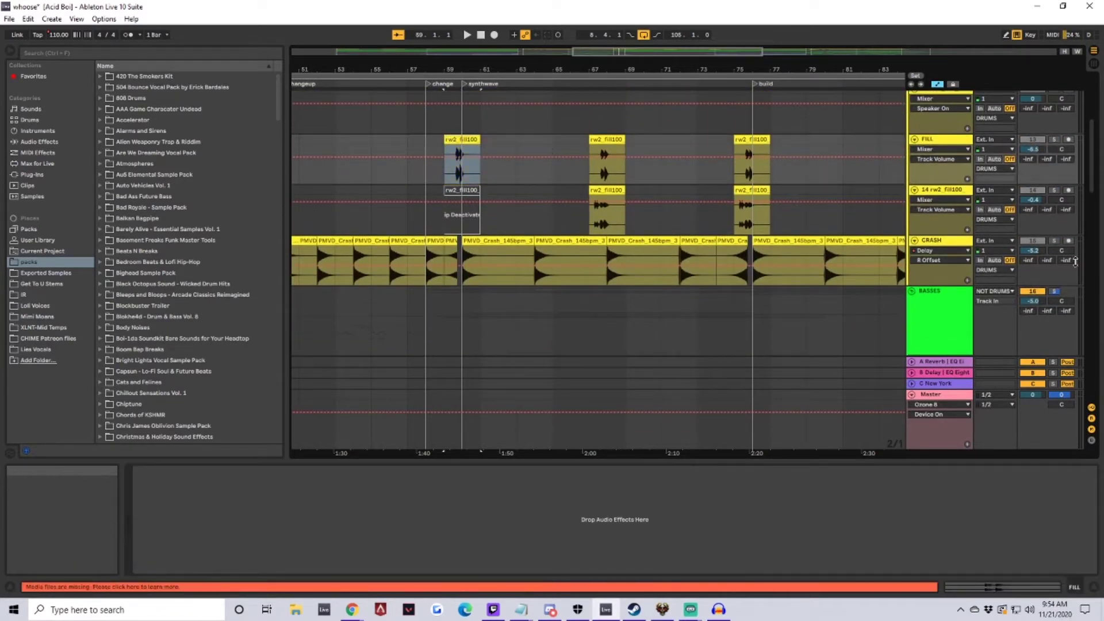
click(1054, 292)
key(space)
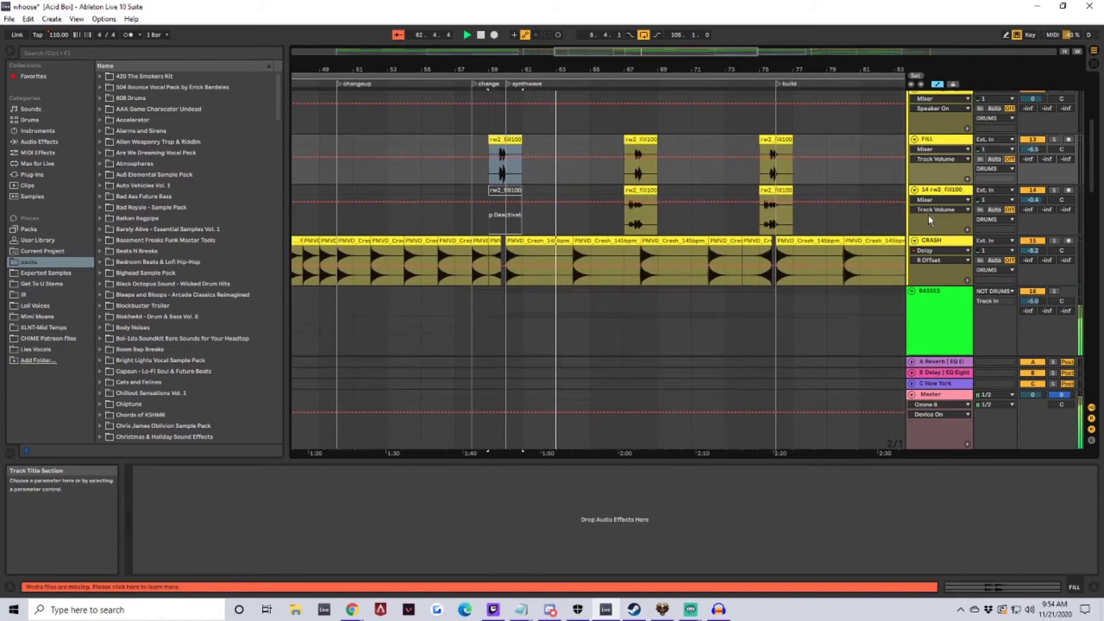
Step: Look through the drone and vaporwave tracks during playback, with the view following the playhead
drag(1094, 140, 1094, 235)
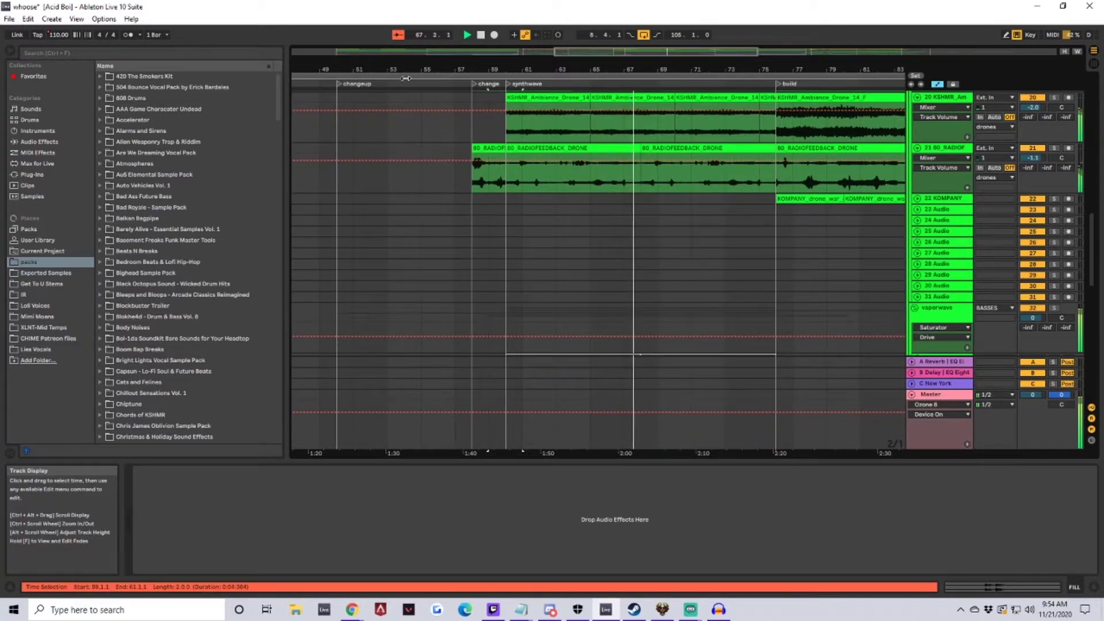
click(398, 35)
drag(1094, 239, 1096, 289)
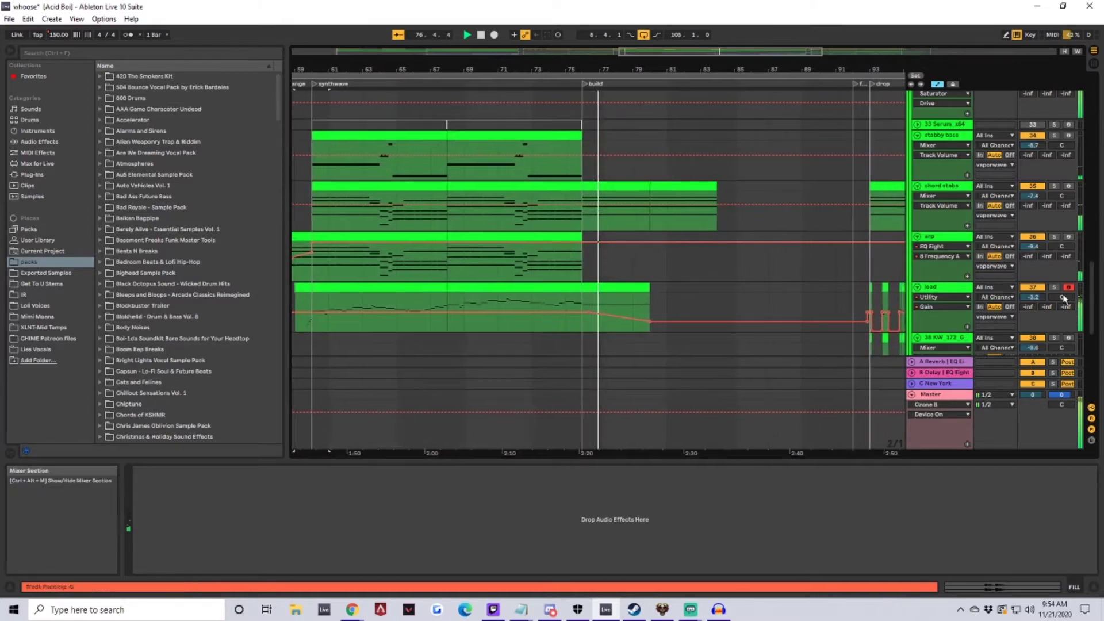
Step: Mark the synthwave section starting at bar 60 on the synthwave drum track and solo that track
drag(1088, 301, 1089, 106)
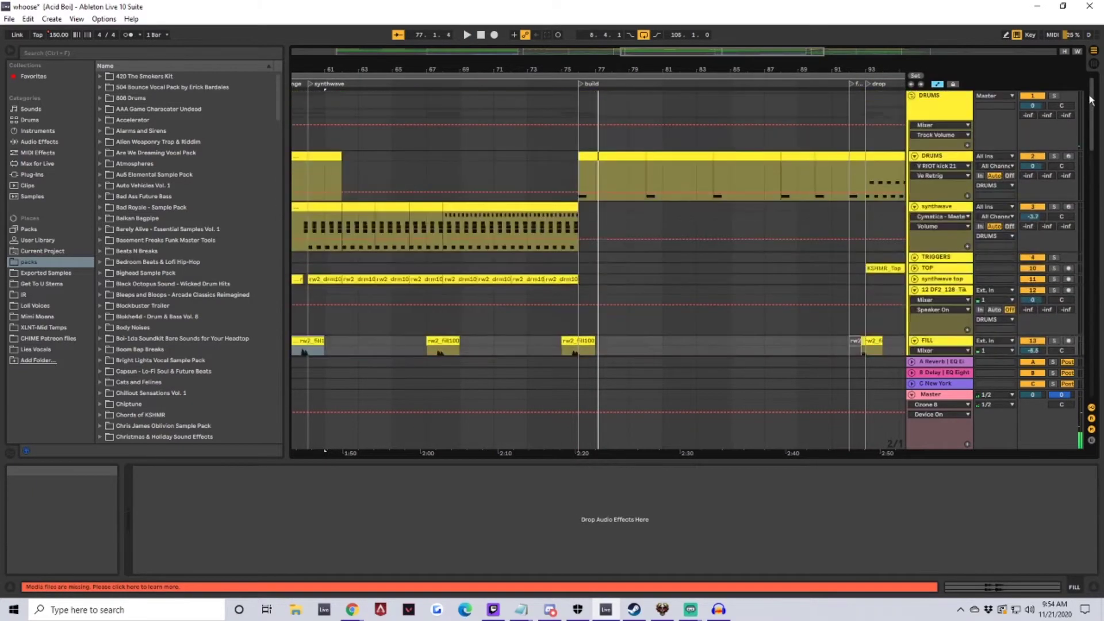
drag(337, 69, 467, 87)
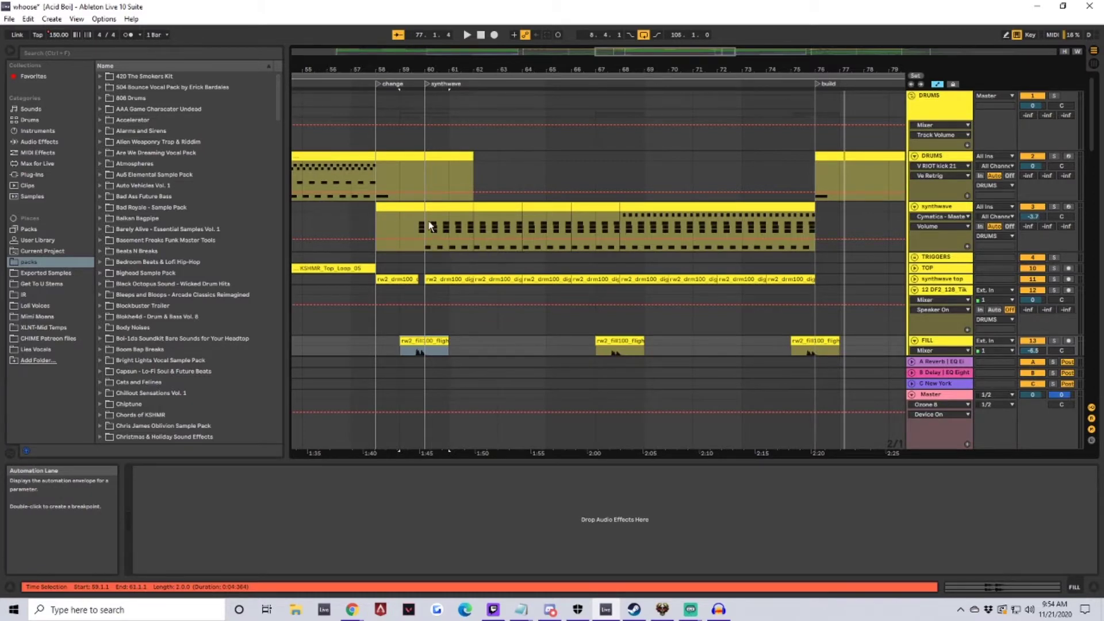
scroll(459, 227, down, 2)
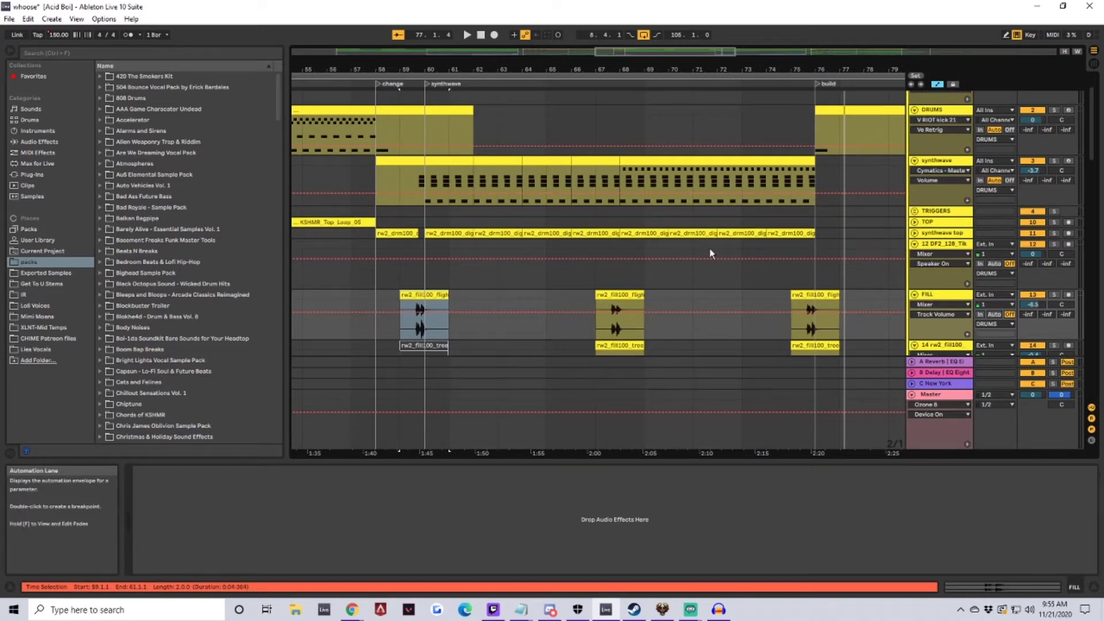
scroll(710, 253, up, 2)
drag(438, 227, 726, 233)
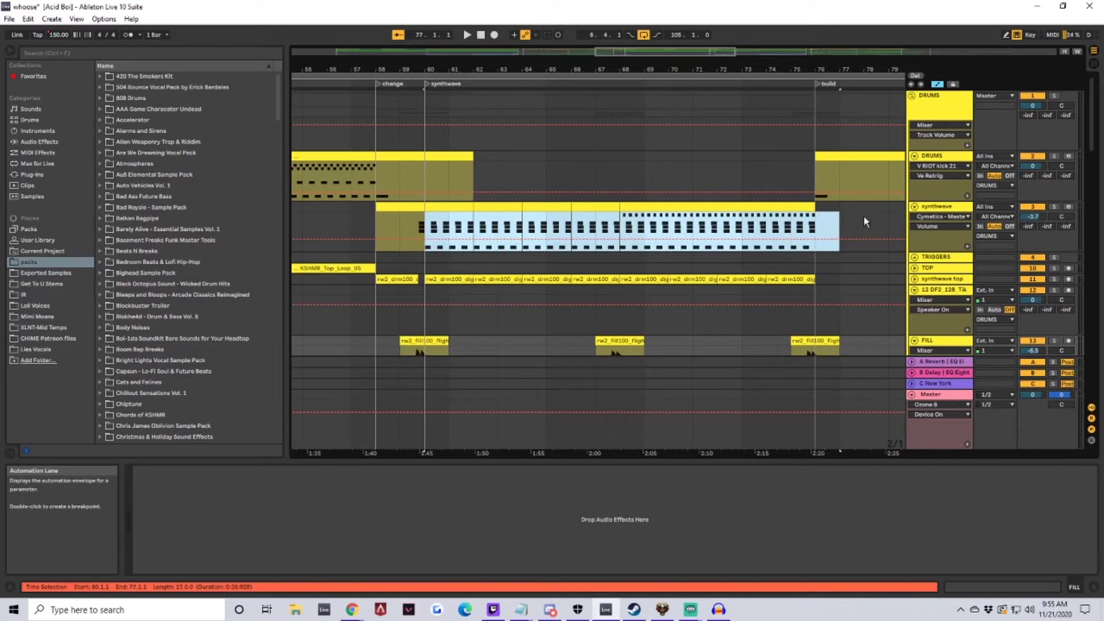
drag(863, 222, 819, 225)
click(818, 224)
click(1053, 206)
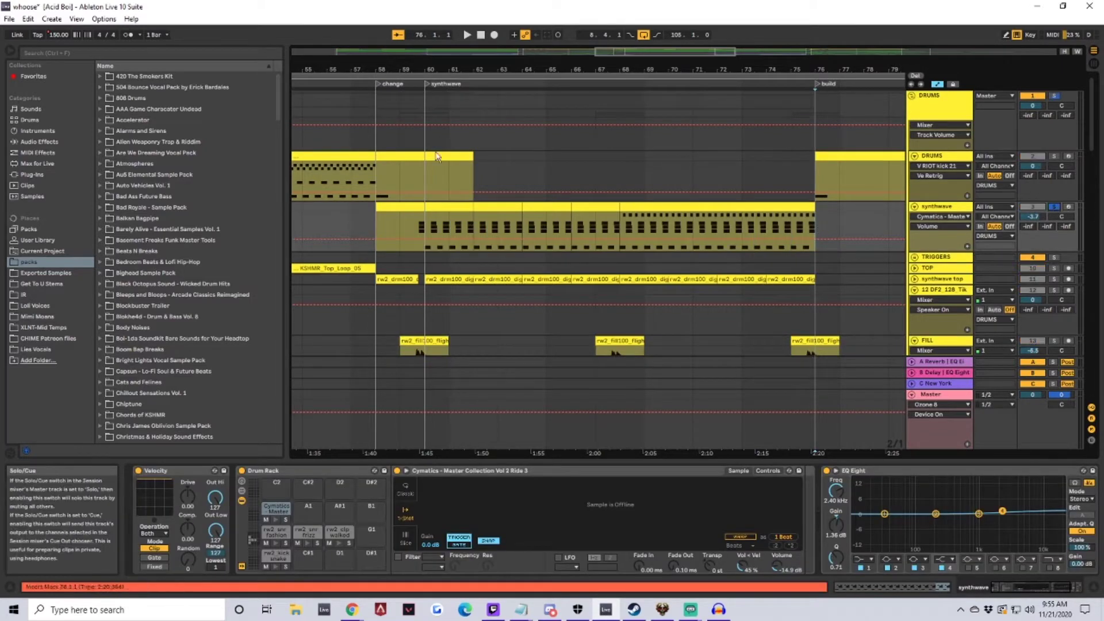
Step: Play the soloed synthwave drum clip from bar 60 and stop after about two bars
scroll(435, 153, down, 2)
drag(435, 169, 456, 170)
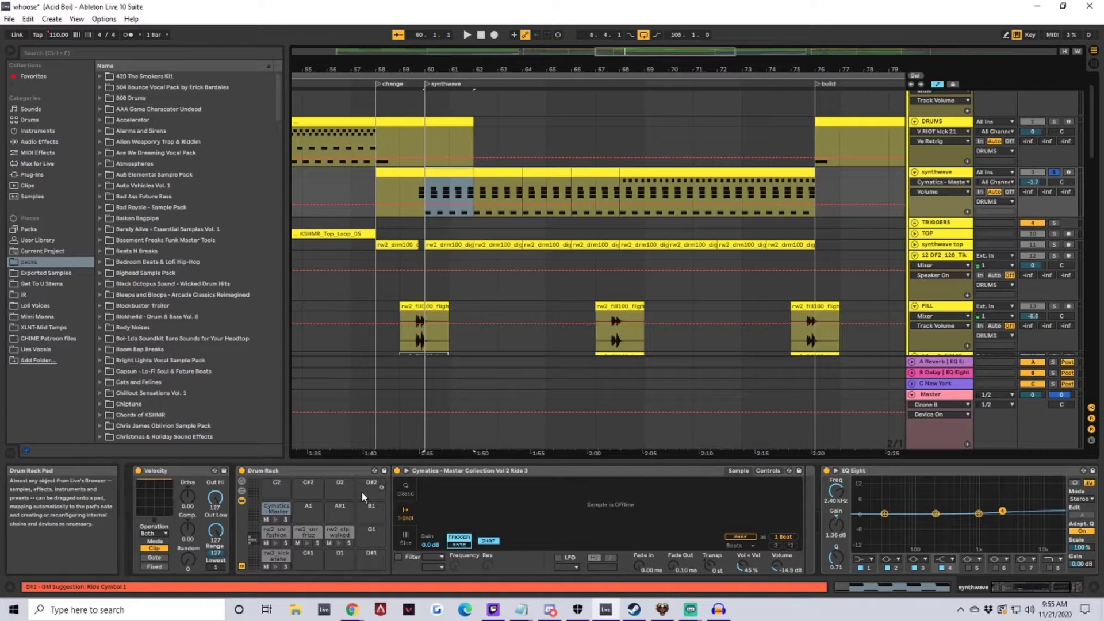
key(space)
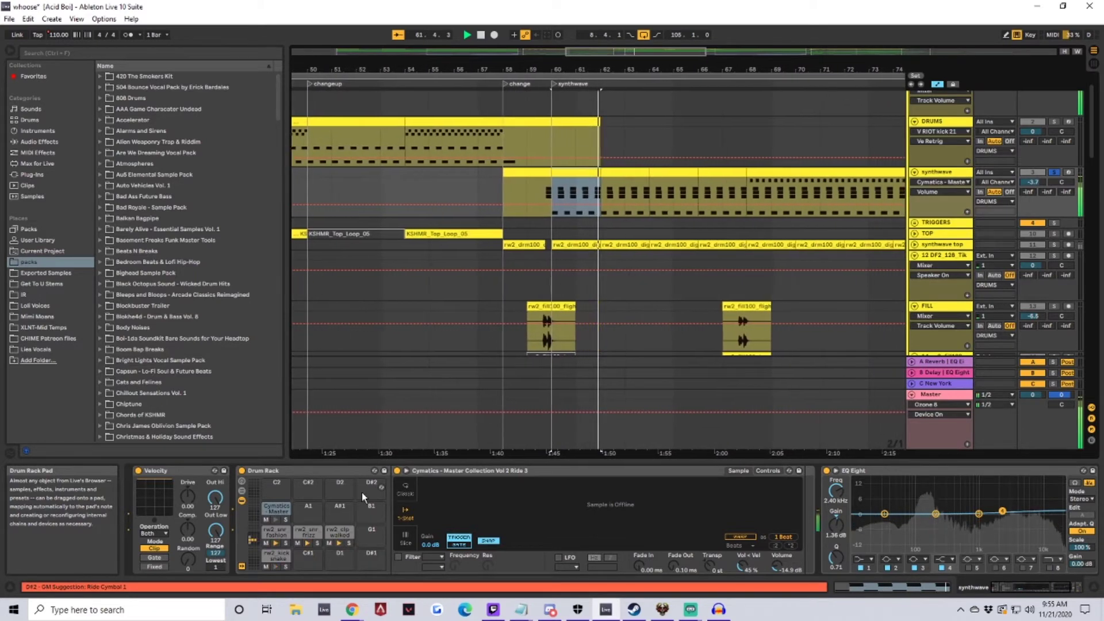
key(space)
Step: Solo the FILL and rw2_fill100 tracks together and play their two fill clips at bar 67
drag(733, 70, 590, 126)
scroll(620, 208, down, 2)
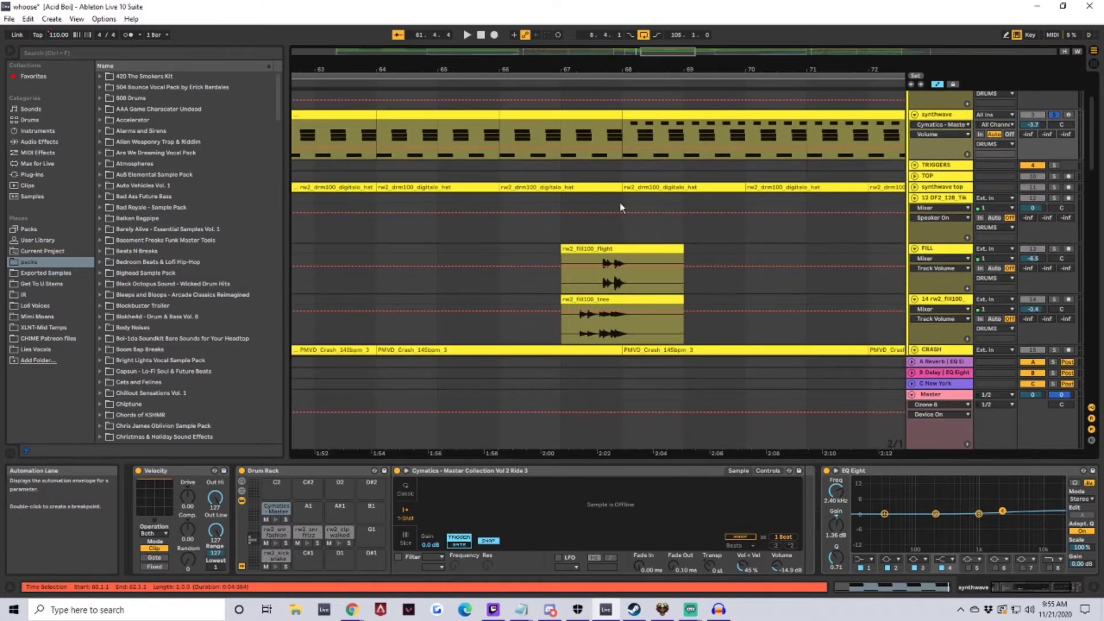
click(595, 300)
click(1053, 299)
click(1055, 249)
key(space)
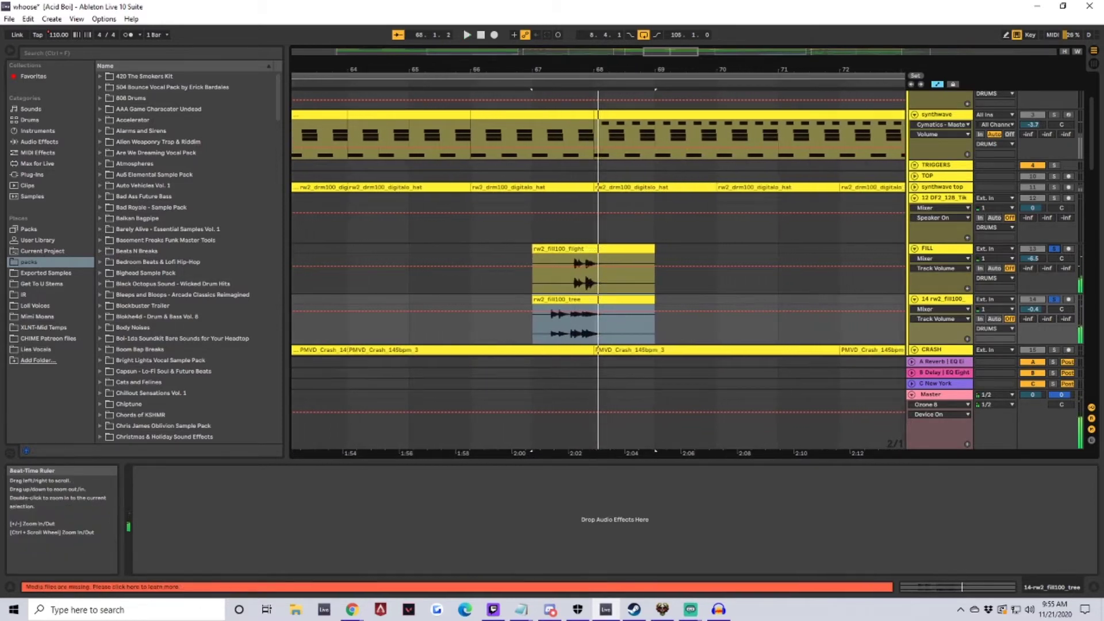
Step: Turn off solo on both drum fill tracks
drag(674, 70, 674, 37)
click(1054, 300)
click(1055, 249)
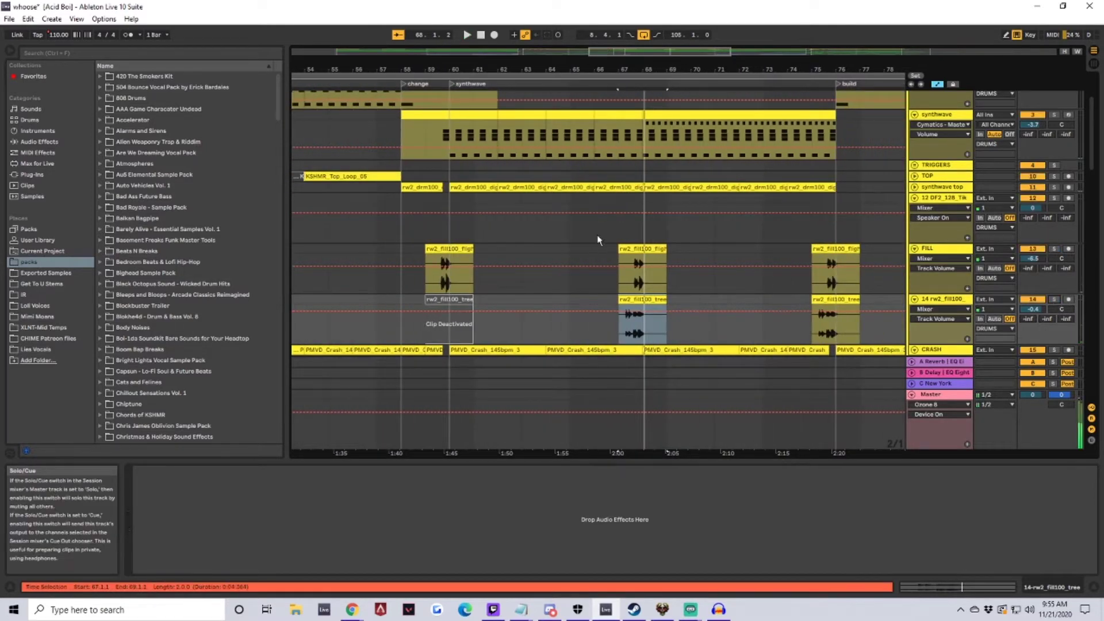
Step: Examine the kick, snare and clap notes in the synthwave drum clip at bar 60, and return to the track's devices
scroll(661, 229, down, 3)
scroll(707, 207, up, 4)
scroll(719, 176, down, 3)
scroll(638, 174, up, 1)
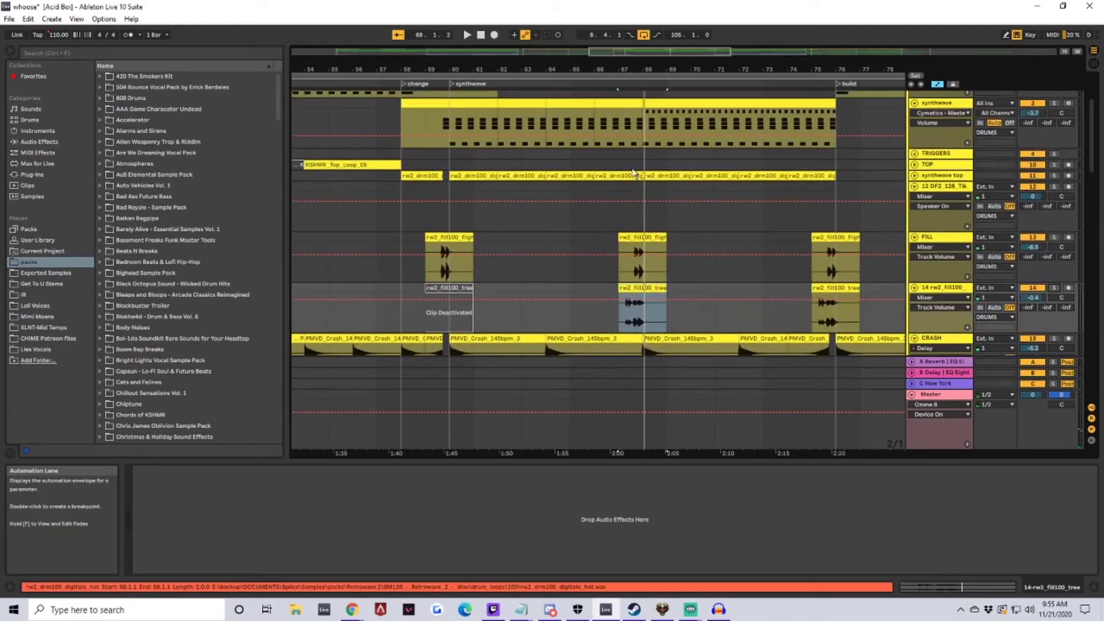
click(484, 116)
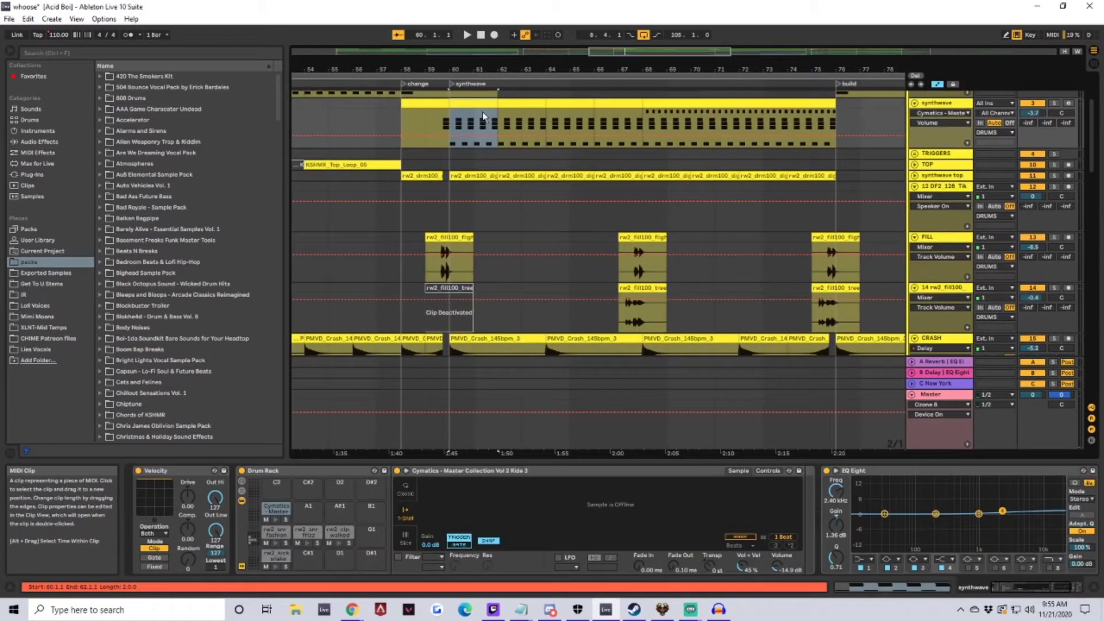
click(889, 586)
drag(582, 463, 578, 319)
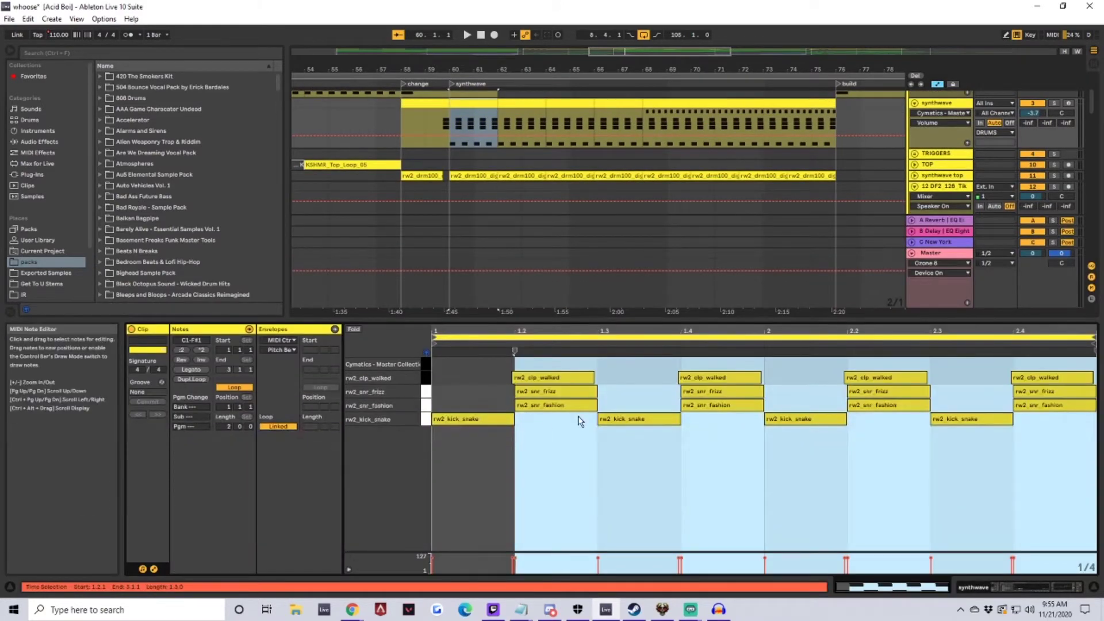
click(1032, 587)
Step: Solo the BASSES group and play from the start of the XG_chordal_loop_drowning_drones clip at bar 60
scroll(741, 284, down, 6)
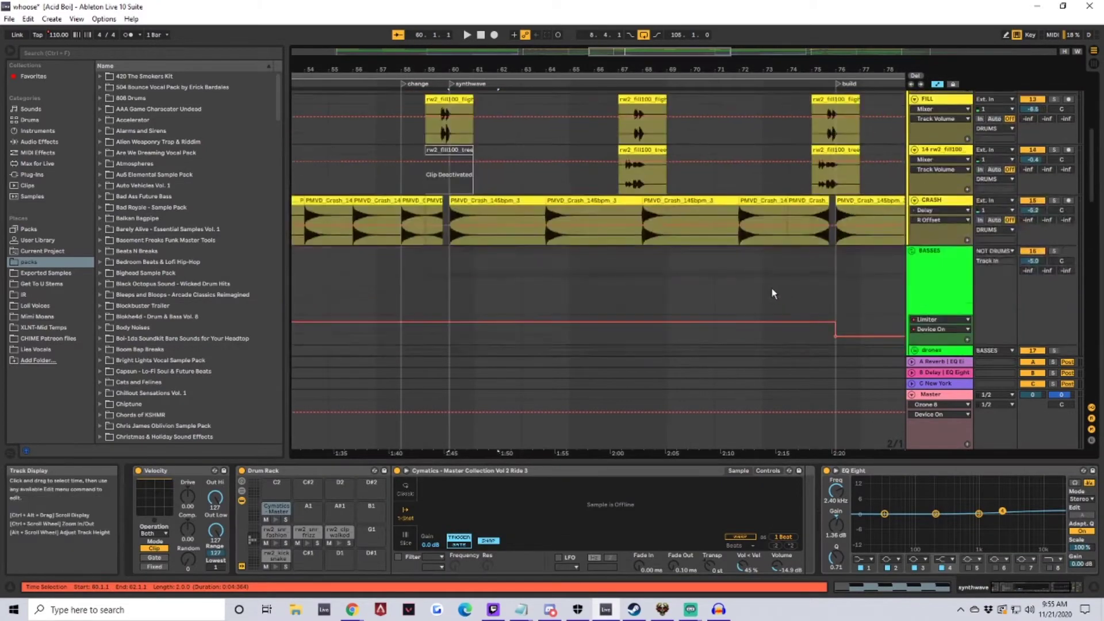
drag(1095, 162, 1095, 191)
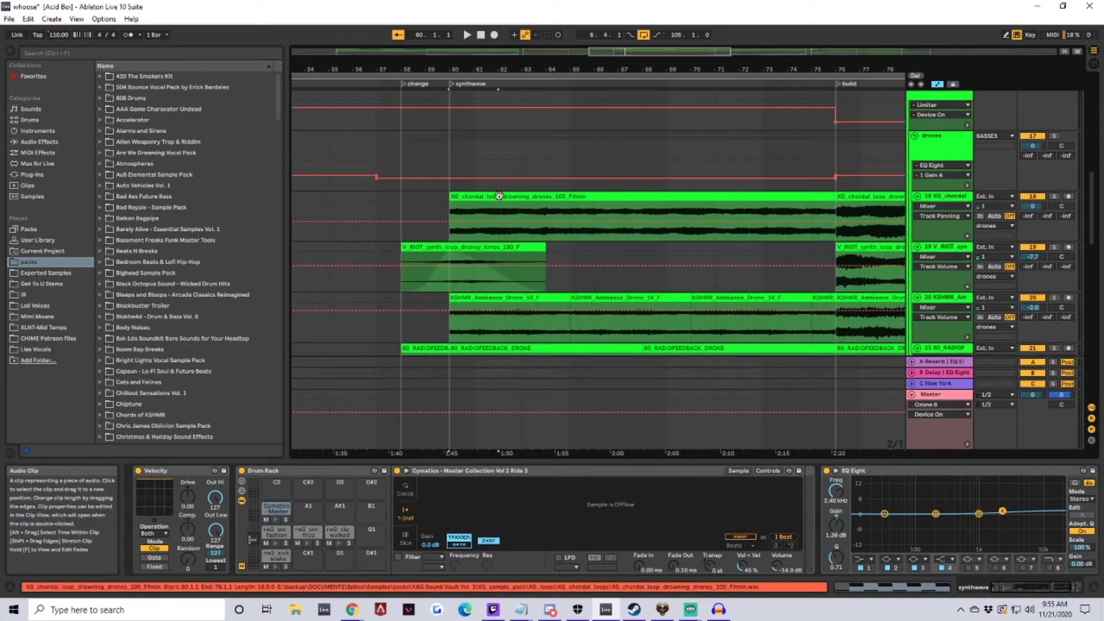
click(498, 193)
scroll(1064, 98, up, 1)
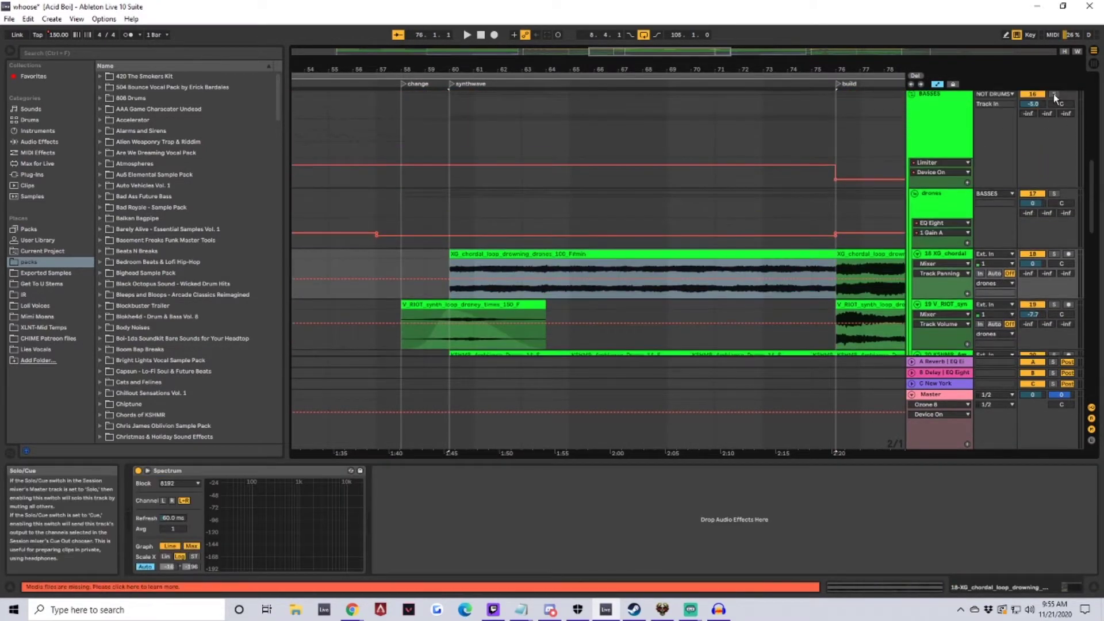
scroll(500, 214, down, 3)
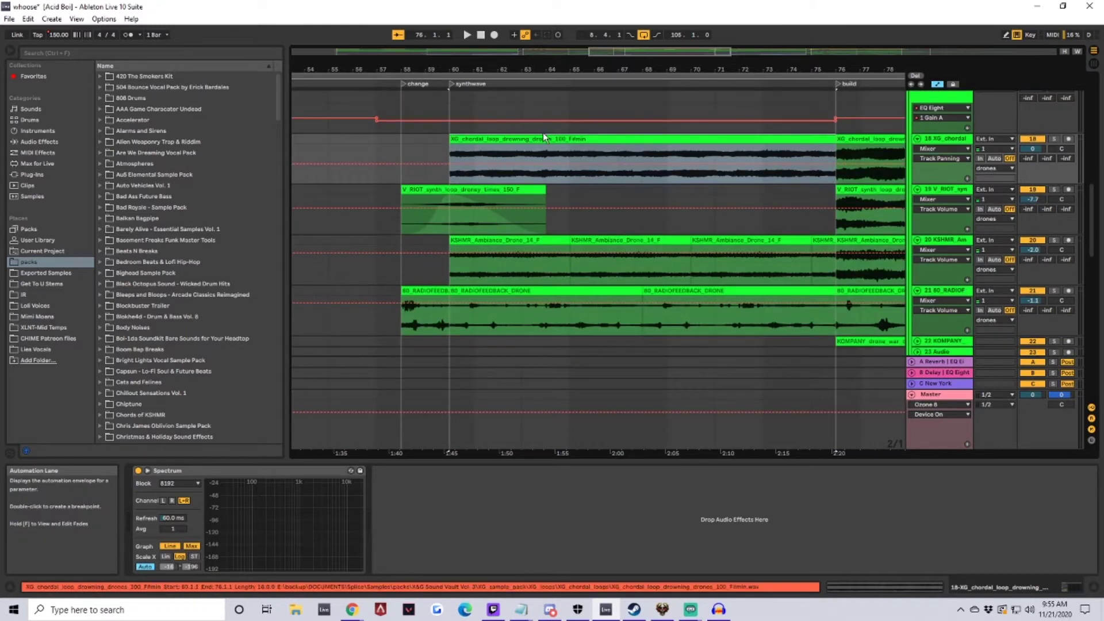
key(space)
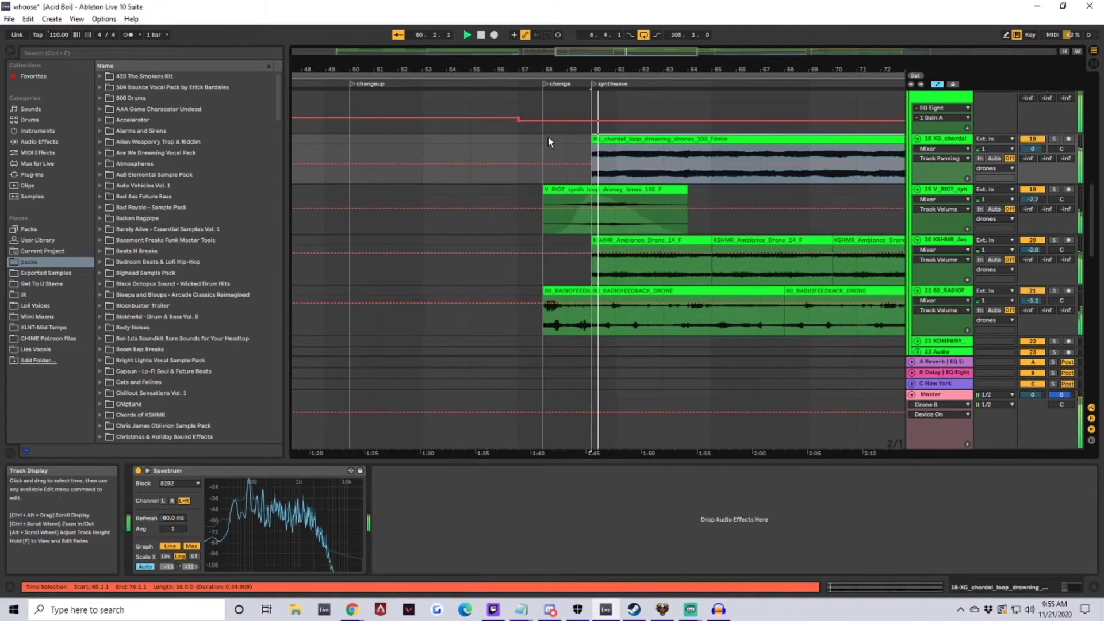
Step: Solo the drones group and play its layered clips from bar 60 through the synthwave section
scroll(1052, 124, up, 3)
scroll(1052, 127, up, 2)
scroll(1054, 135, down, 1)
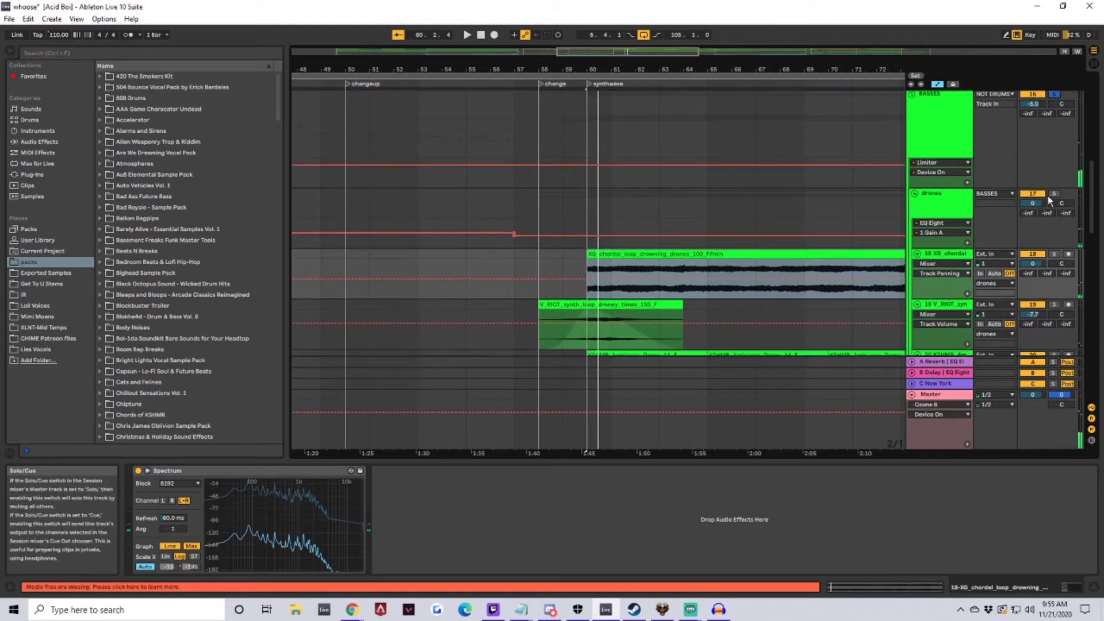
click(1054, 194)
key(space)
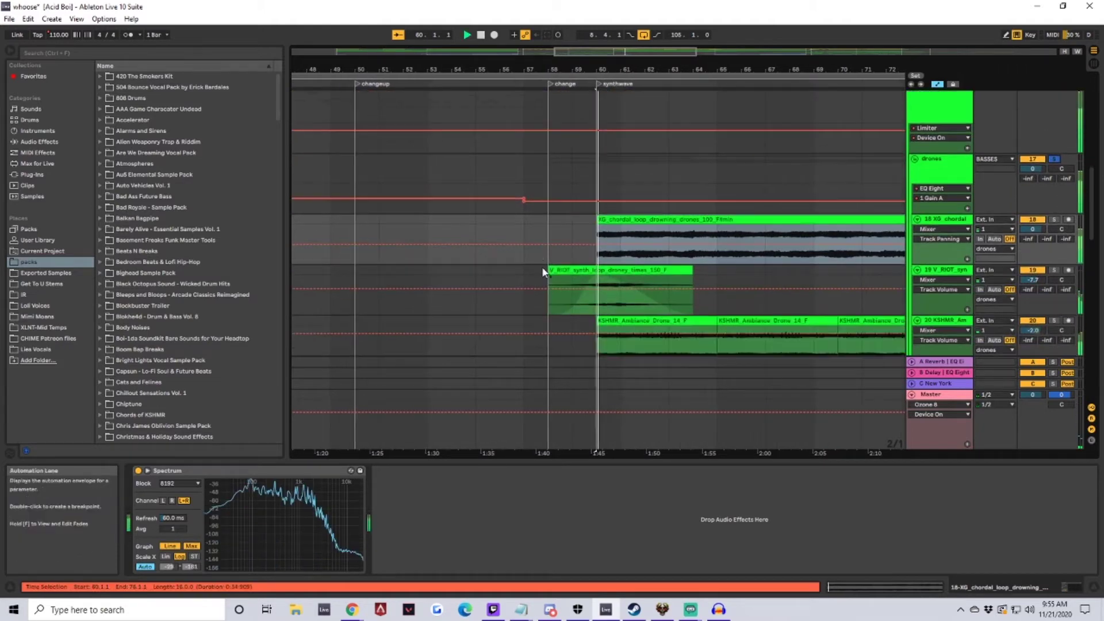
scroll(543, 272, down, 2)
drag(712, 70, 531, 84)
scroll(578, 263, down, 1)
scroll(577, 263, down, 2)
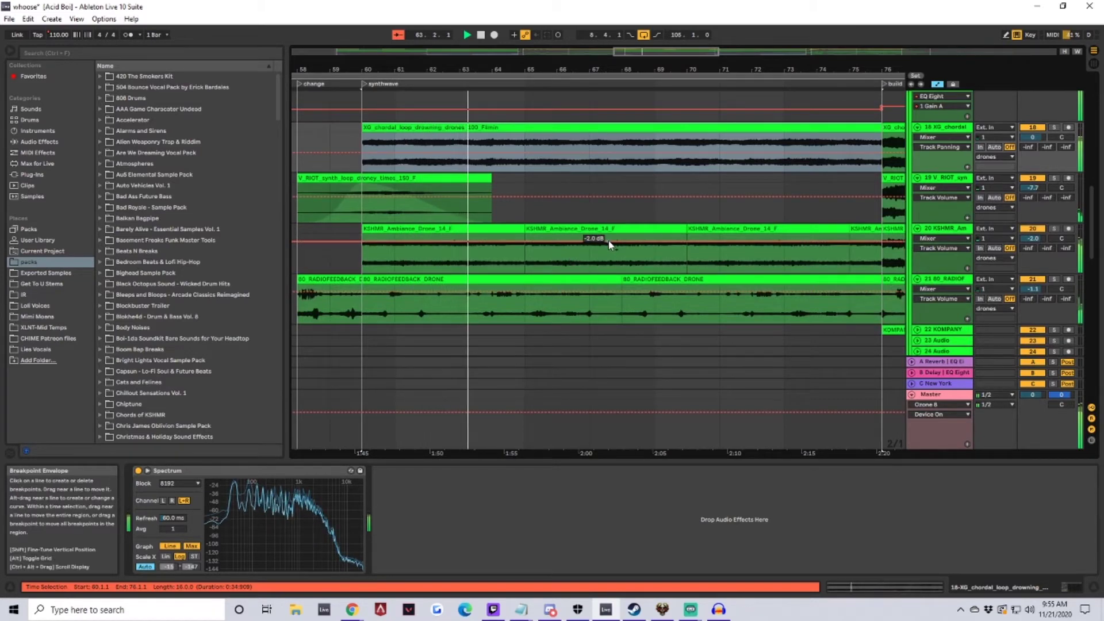
click(590, 126)
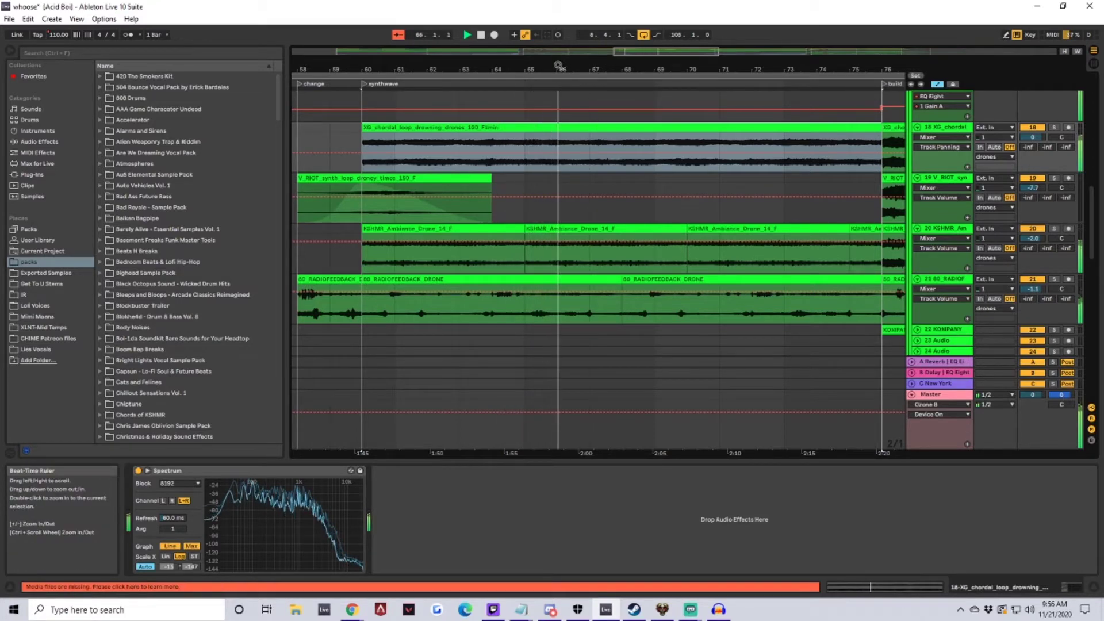
Step: Stop playback and mark bars 60 to 76 across the four drone tracks
mouse_move(554, 65)
mouse_down()
mouse_move(553, 23)
mouse_move(554, 74)
mouse_move(553, 65)
mouse_up()
drag(464, 304, 738, 134)
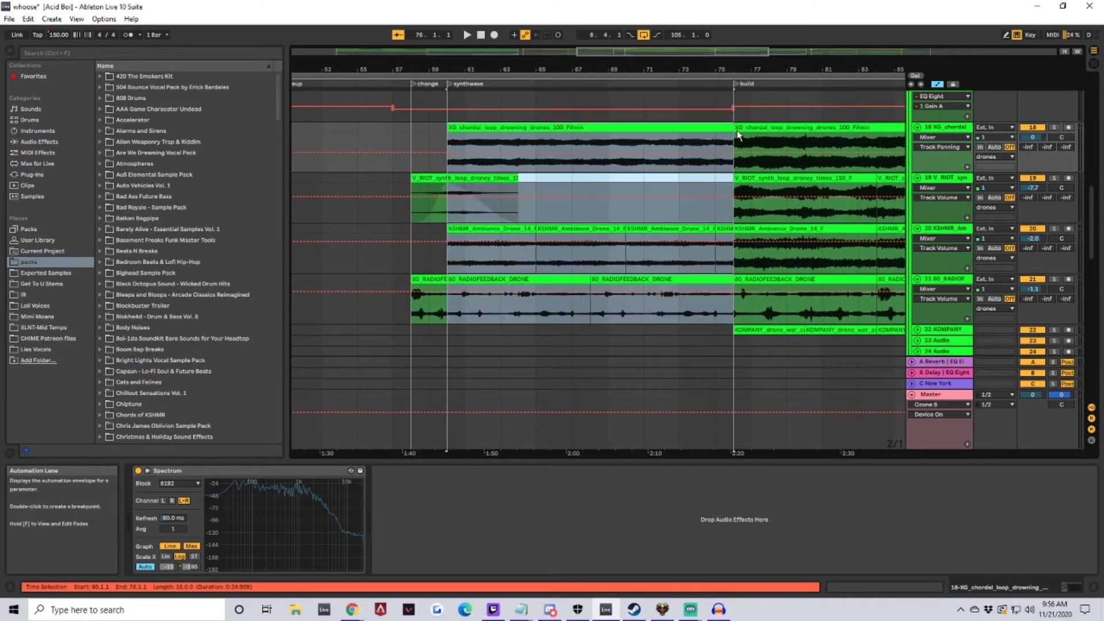
click(556, 175)
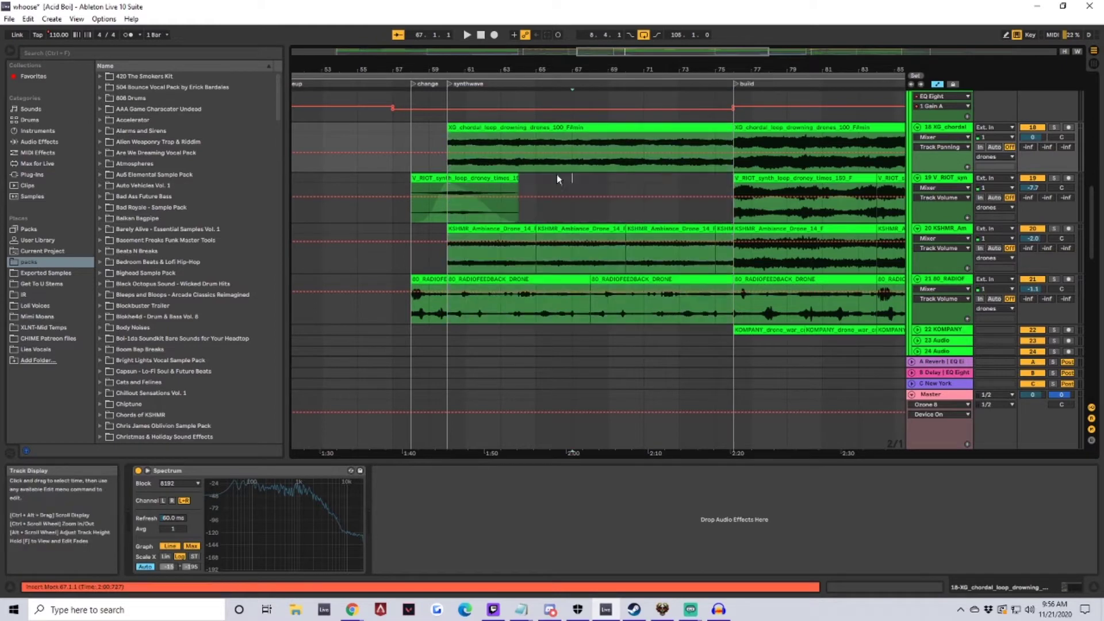
Step: Solo the XG_chordal track, play its drowning drones clip from bar 60 and check the clip's sample settings
click(641, 127)
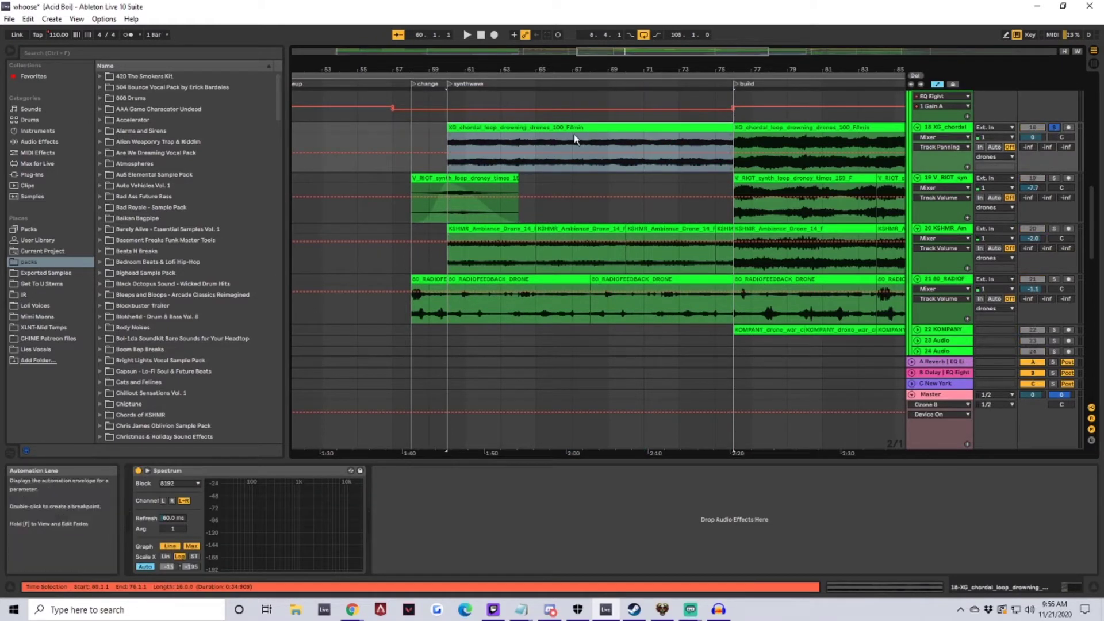
key(space)
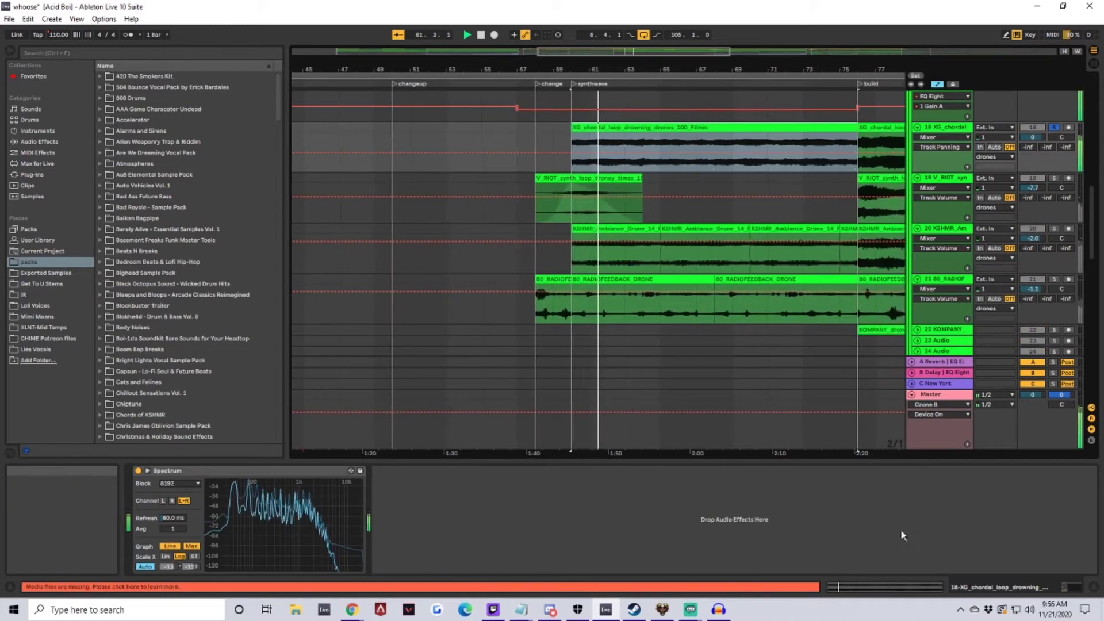
key(shift+Tab)
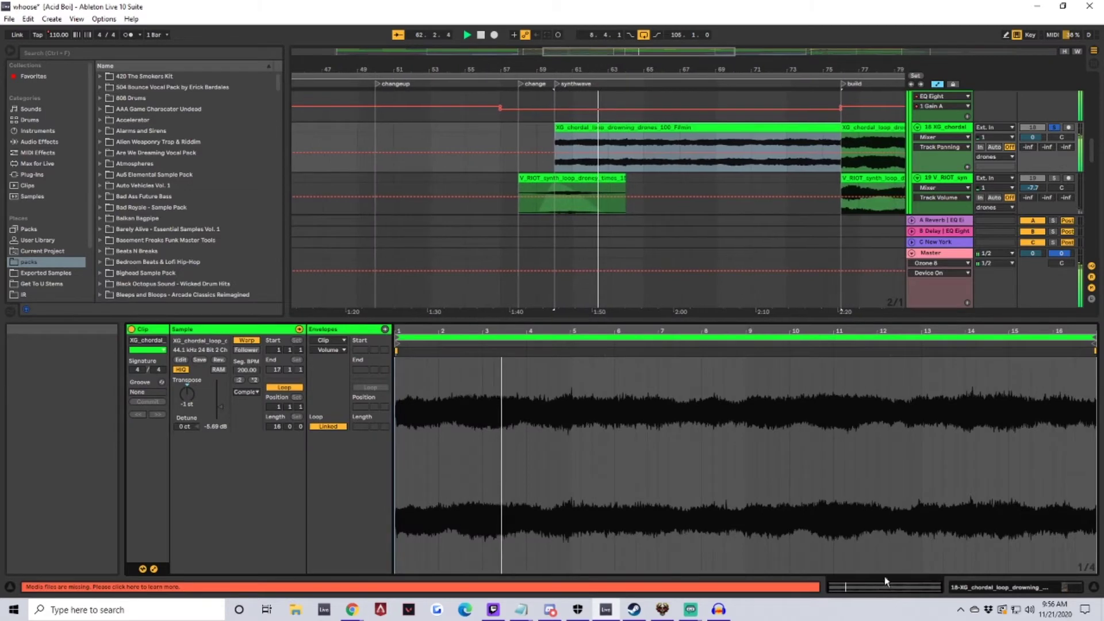
key(shift+Tab)
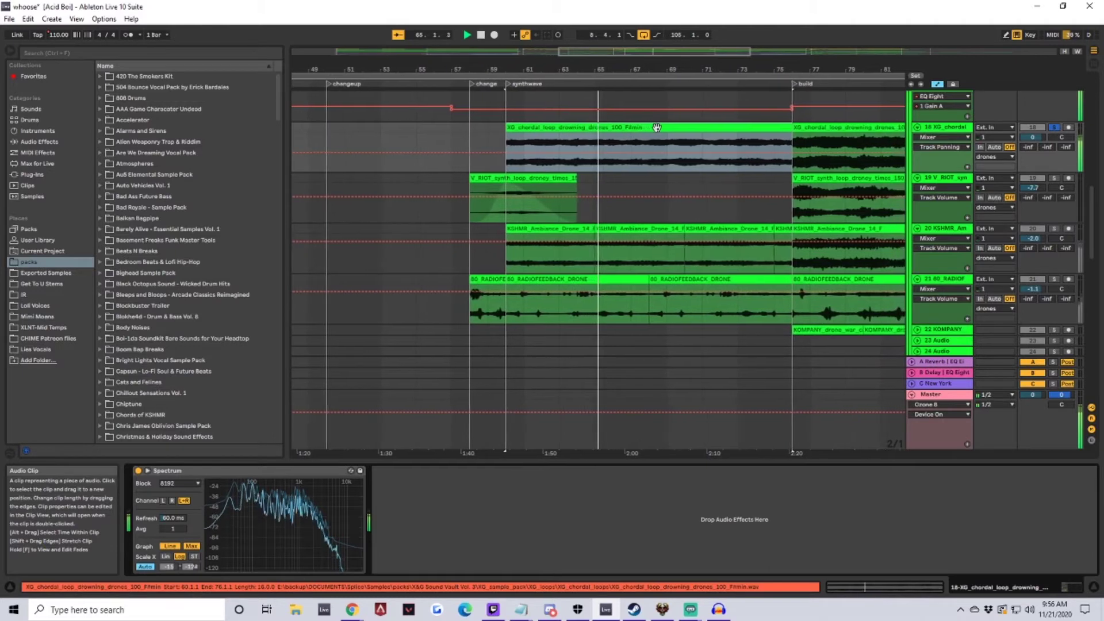
drag(510, 144, 774, 131)
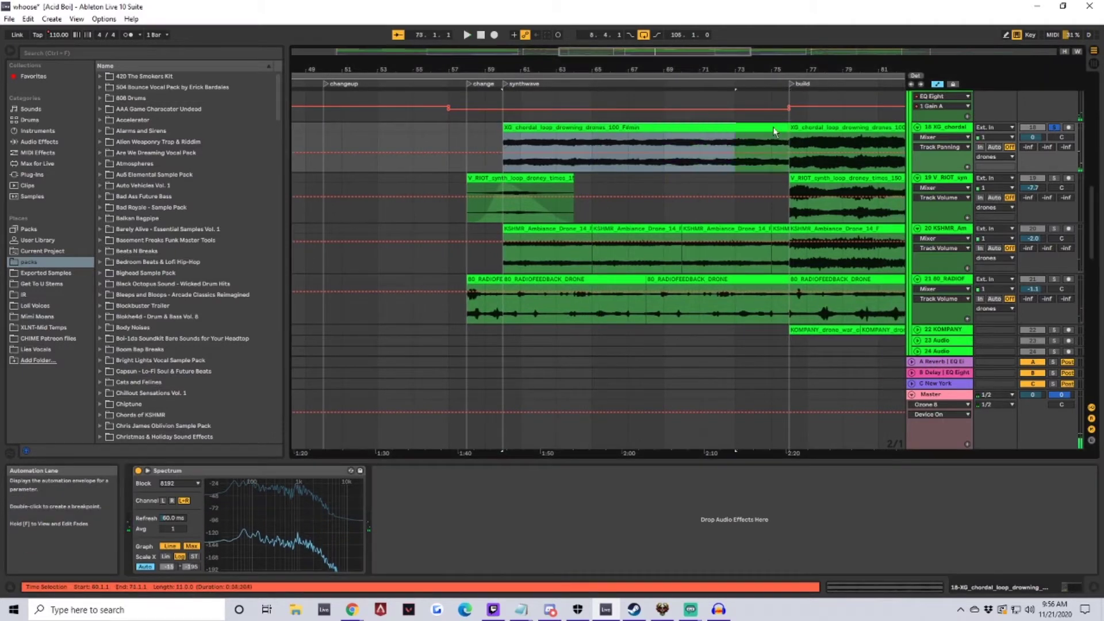
Step: Mark bars 60 to 76 on the stabby bass and chord stabs tracks of the vaporwave group
drag(1095, 207, 1092, 275)
drag(487, 205, 796, 174)
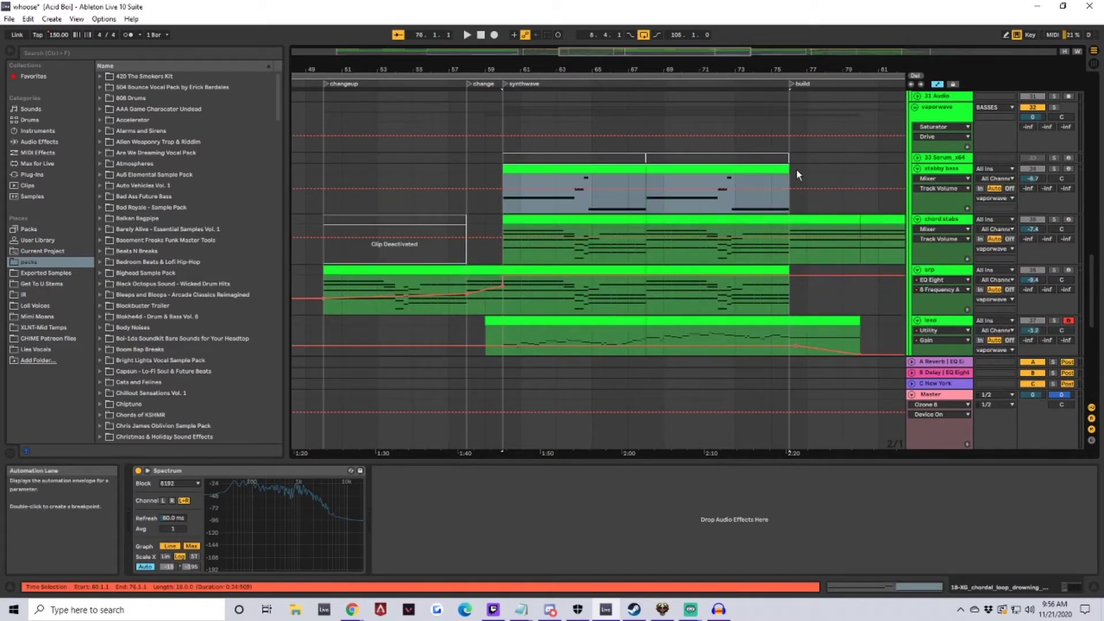
drag(499, 254, 794, 252)
Step: Return to the drones group and mark bars 60 to 76 on the XG_chordal track
drag(1093, 295, 1086, 206)
scroll(563, 216, down, 1)
drag(505, 198, 788, 176)
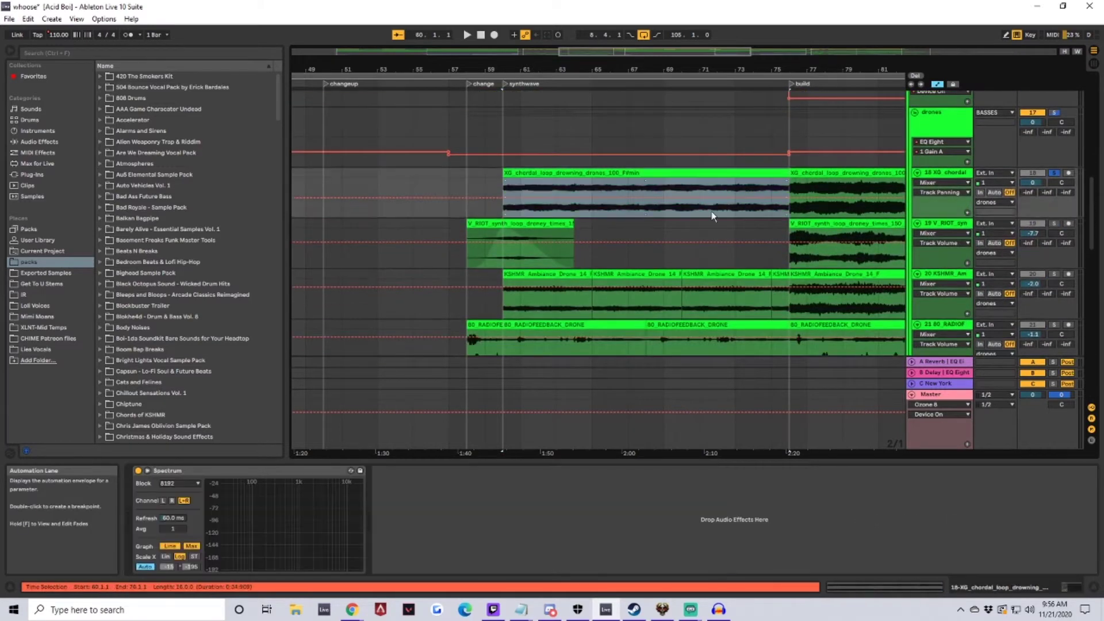
scroll(788, 176, down, 1)
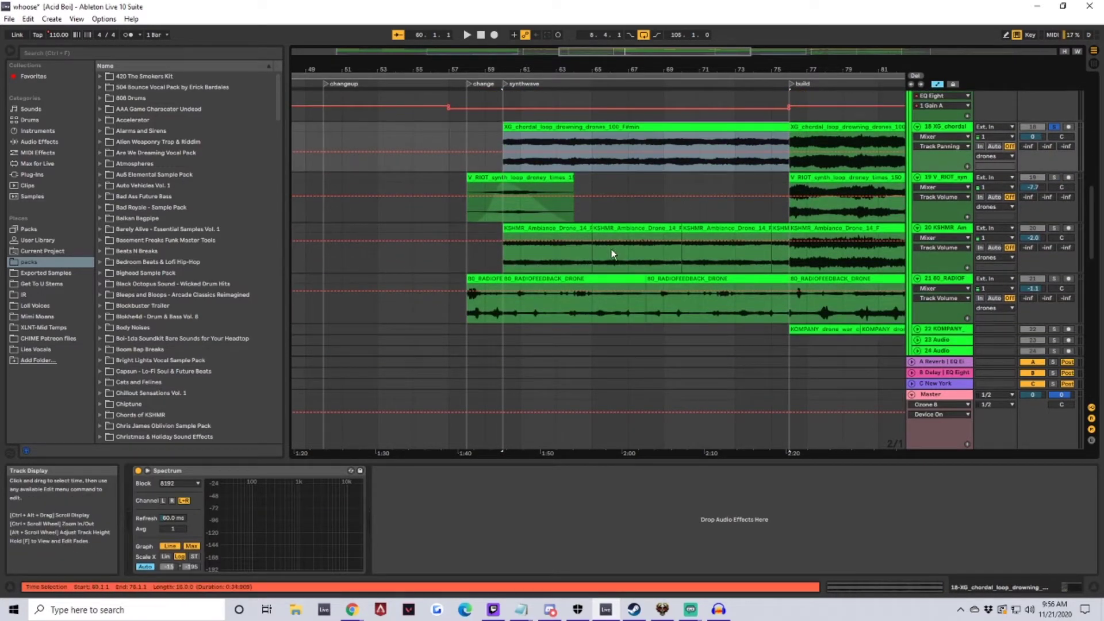
Step: Solo and play the V_RIOT synth loop, followed by the KSHMR_Ambiance_Drone_14_F clip from bar 60 on its own soloed track
click(511, 196)
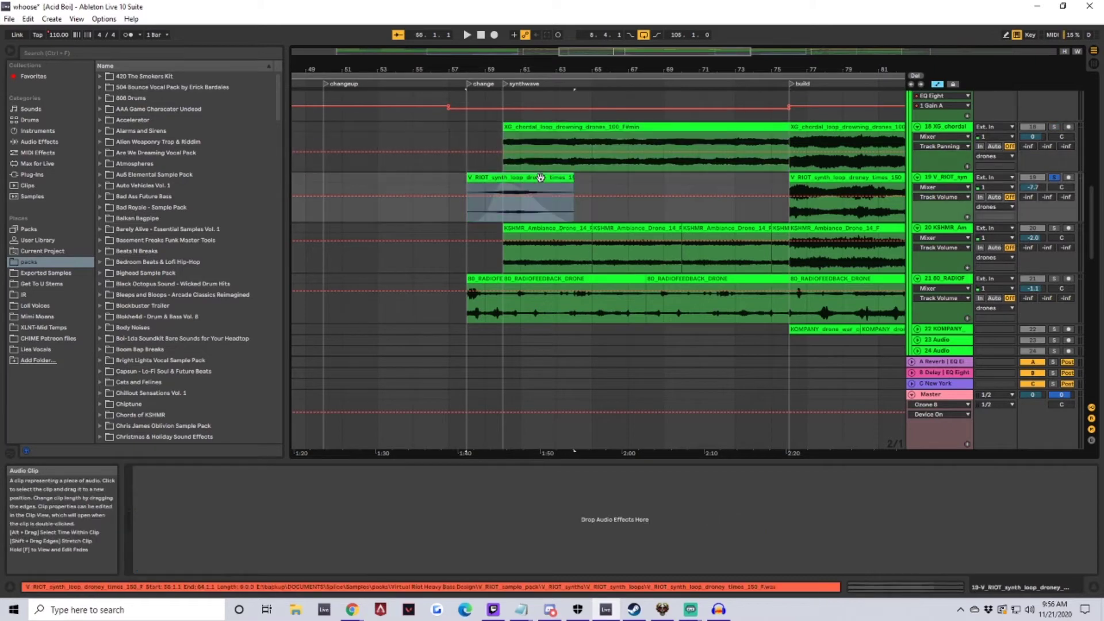
key(space)
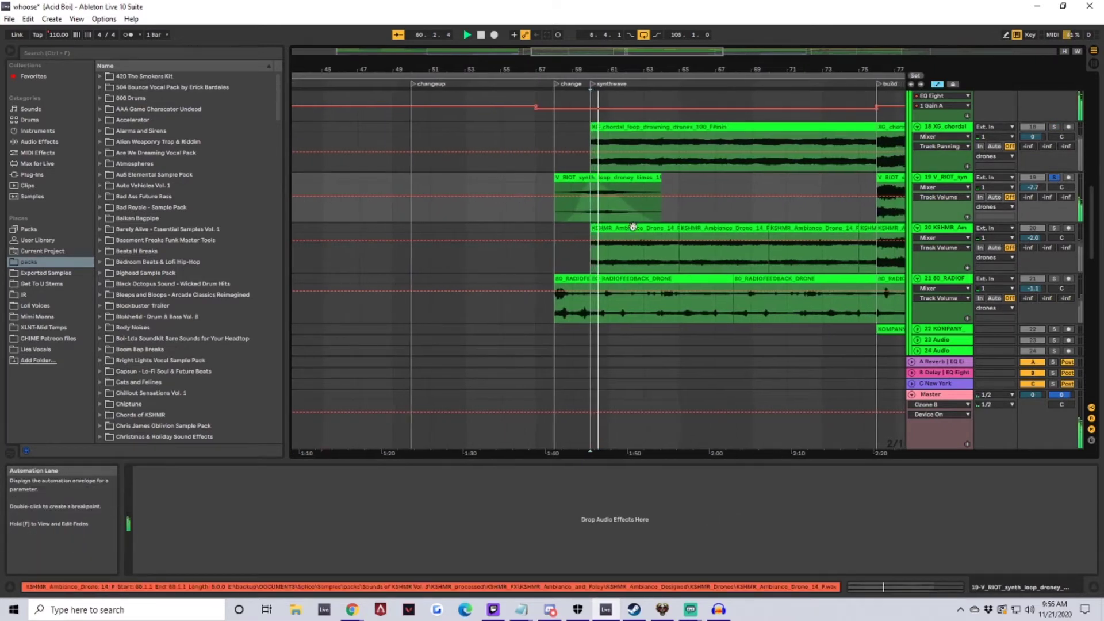
click(662, 230)
click(597, 229)
click(1054, 228)
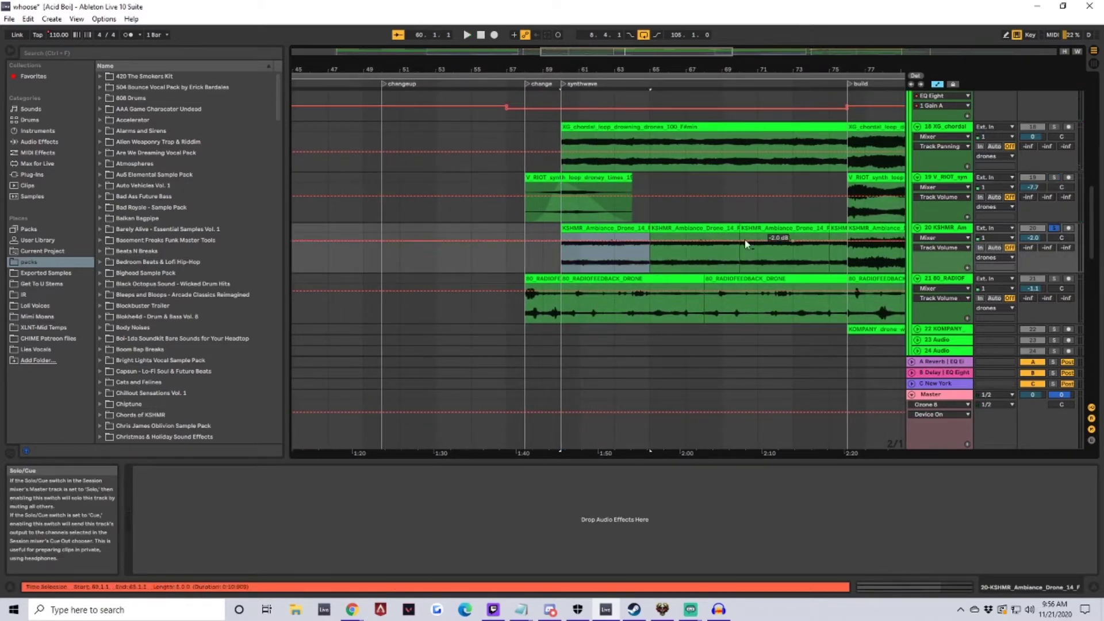
key(space)
Step: Solo the 80_RADIOFEEDBACK_DRONE track, play it from bar 60 and mark bars 60 to 65 of its clip
drag(657, 70, 596, 107)
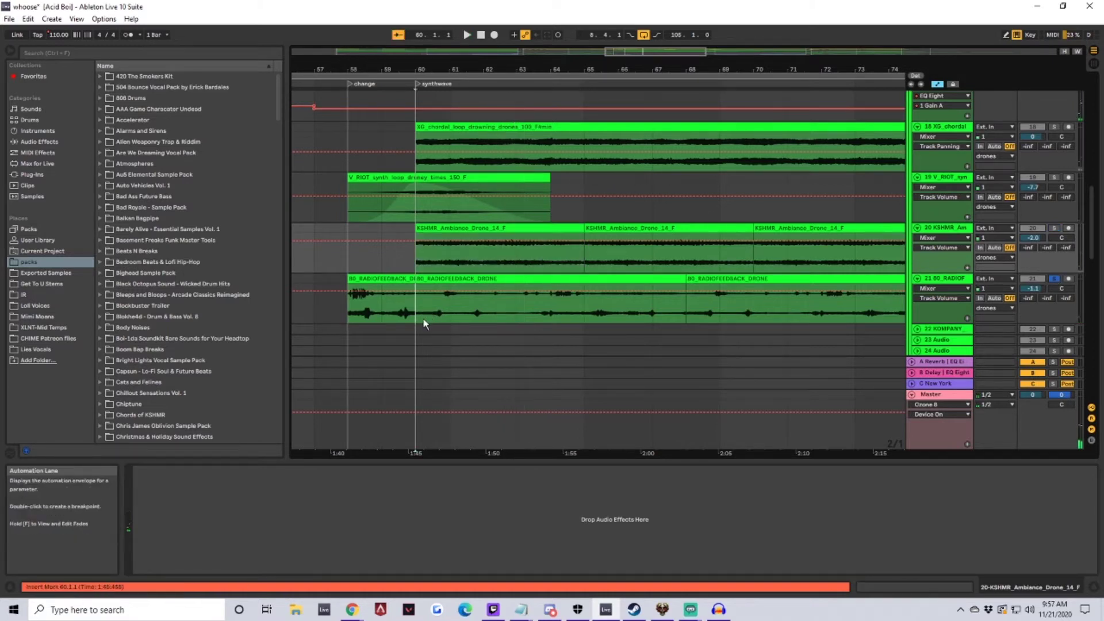
click(405, 298)
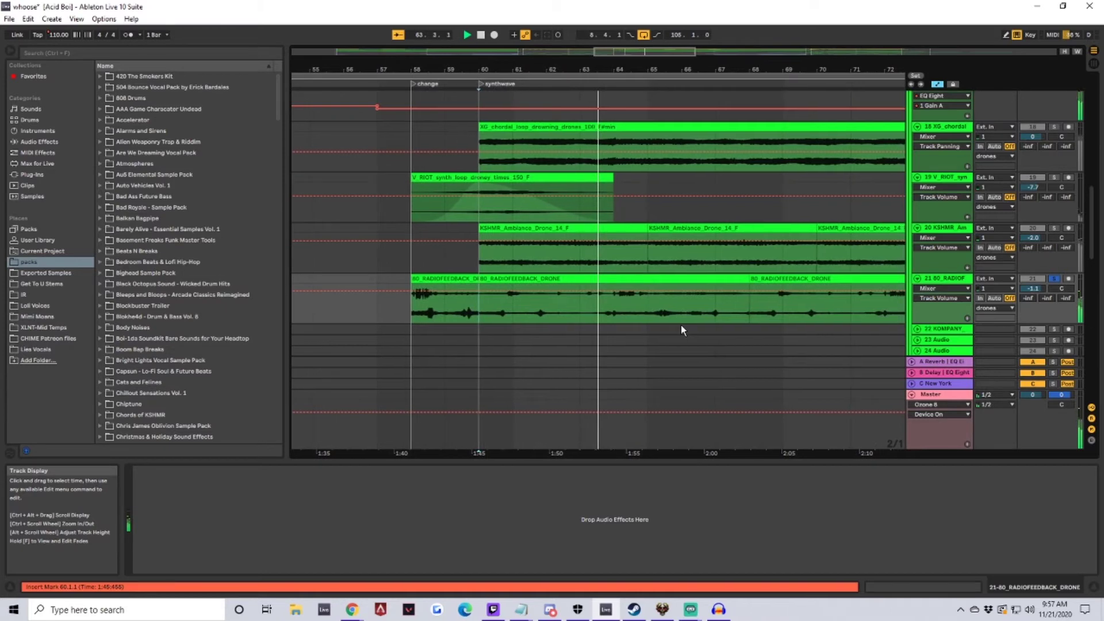
drag(597, 288, 725, 280)
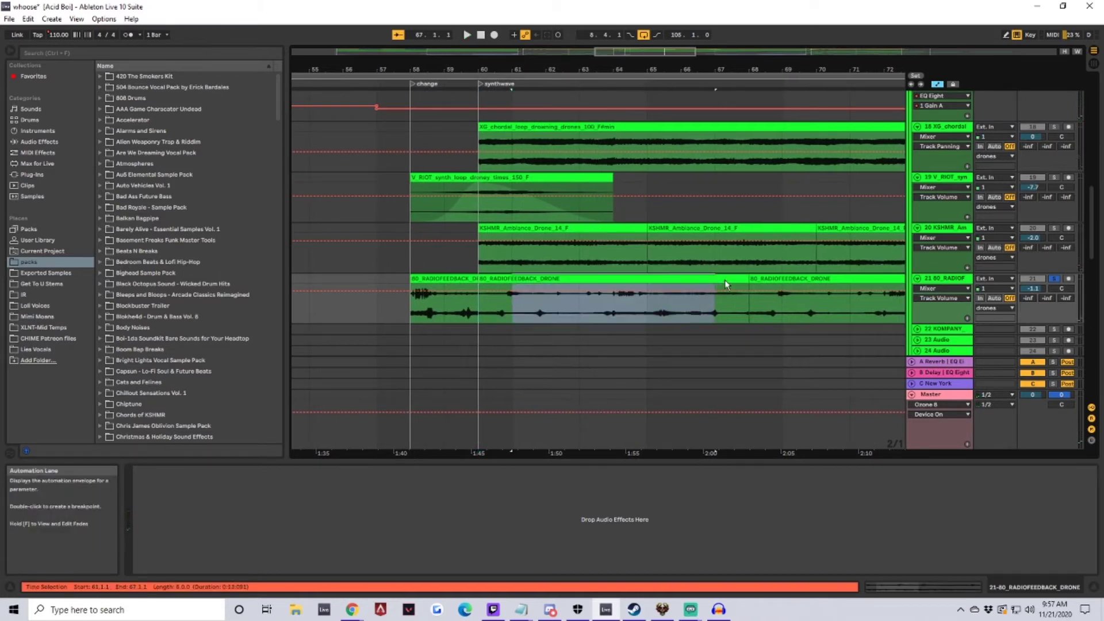
drag(482, 317, 652, 275)
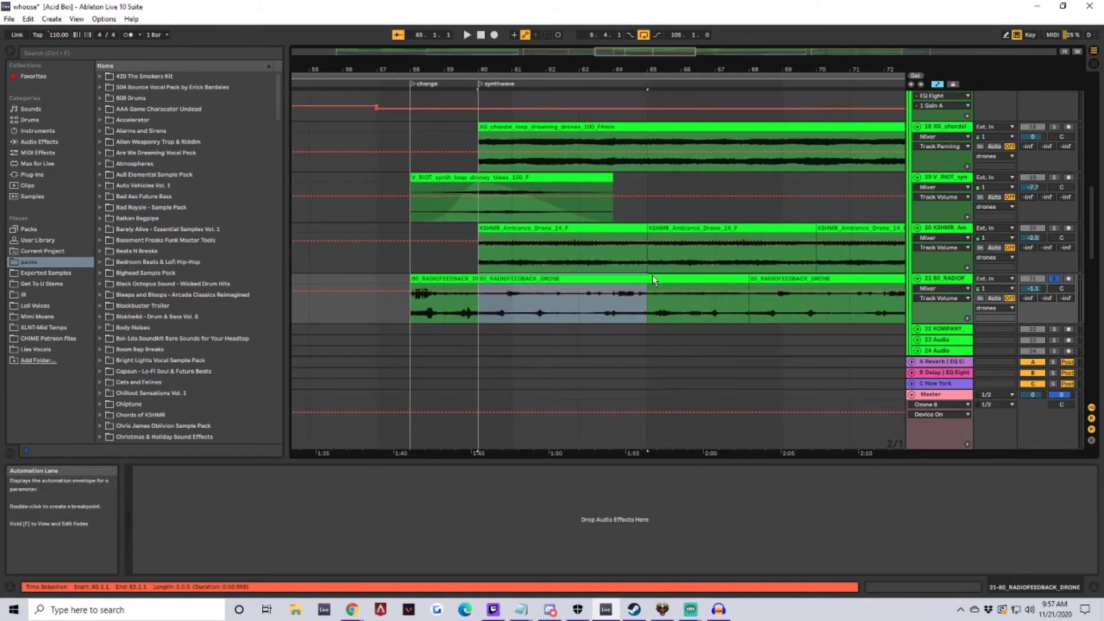
Step: Mark bars 60 to 76 across the four drone tracks from 80_RADIOFEEDBACK up to XG_chordal
drag(657, 69, 484, 43)
scroll(603, 278, down, 1)
scroll(601, 276, up, 1)
scroll(599, 270, down, 2)
scroll(620, 253, up, 5)
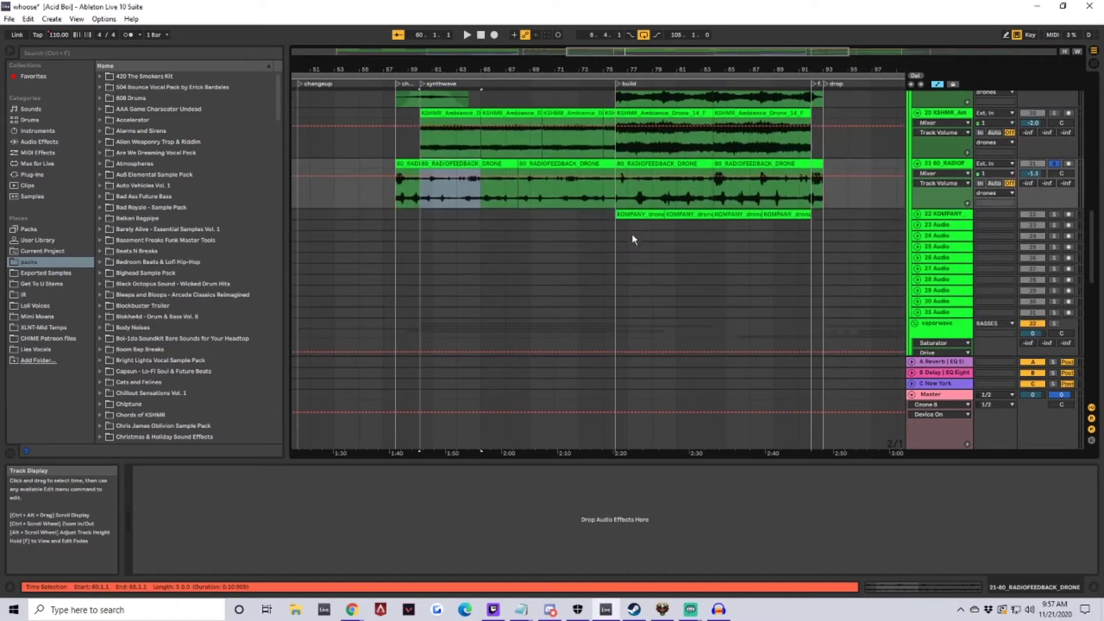
drag(419, 166, 615, 327)
scroll(705, 333, down, 2)
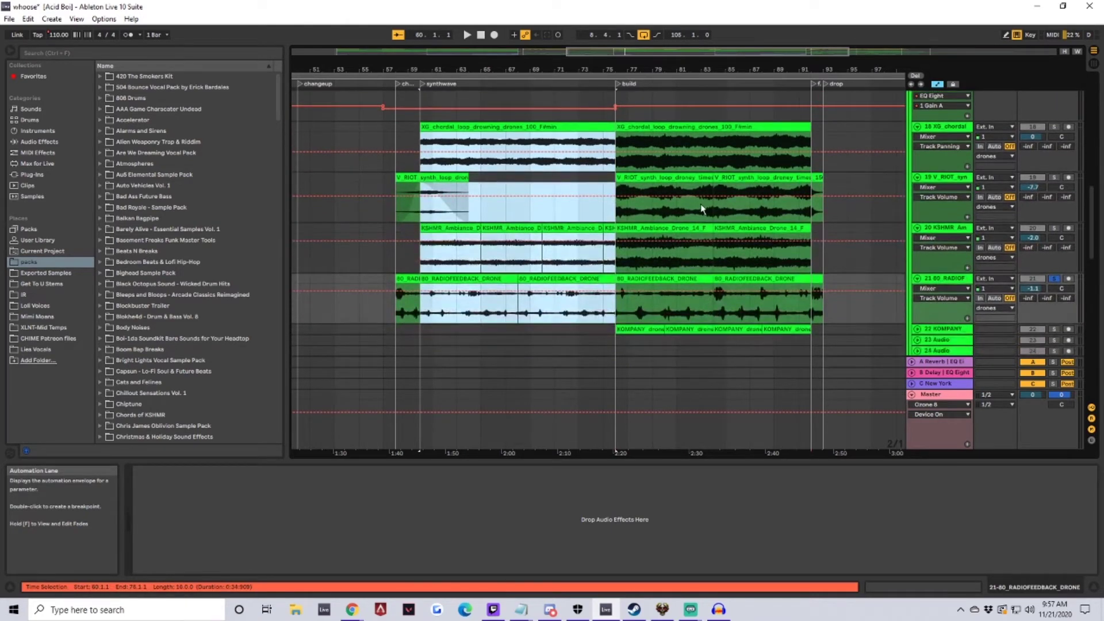
Step: Unfold the KOMPANY track and select the V_RIOT and KOMPANY drone clips that start the build section
scroll(701, 208, down, 4)
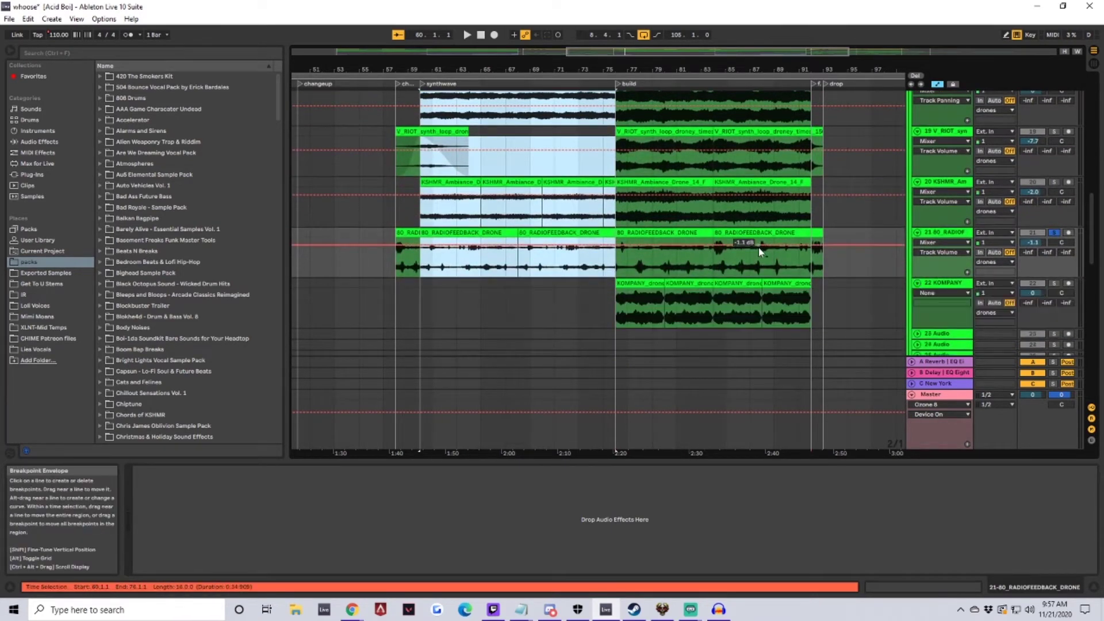
mouse_move(652, 69)
mouse_down()
mouse_move(575, 70)
mouse_move(559, 85)
mouse_move(556, 58)
mouse_up()
scroll(574, 147, up, 2)
scroll(542, 148, down, 1)
click(544, 143)
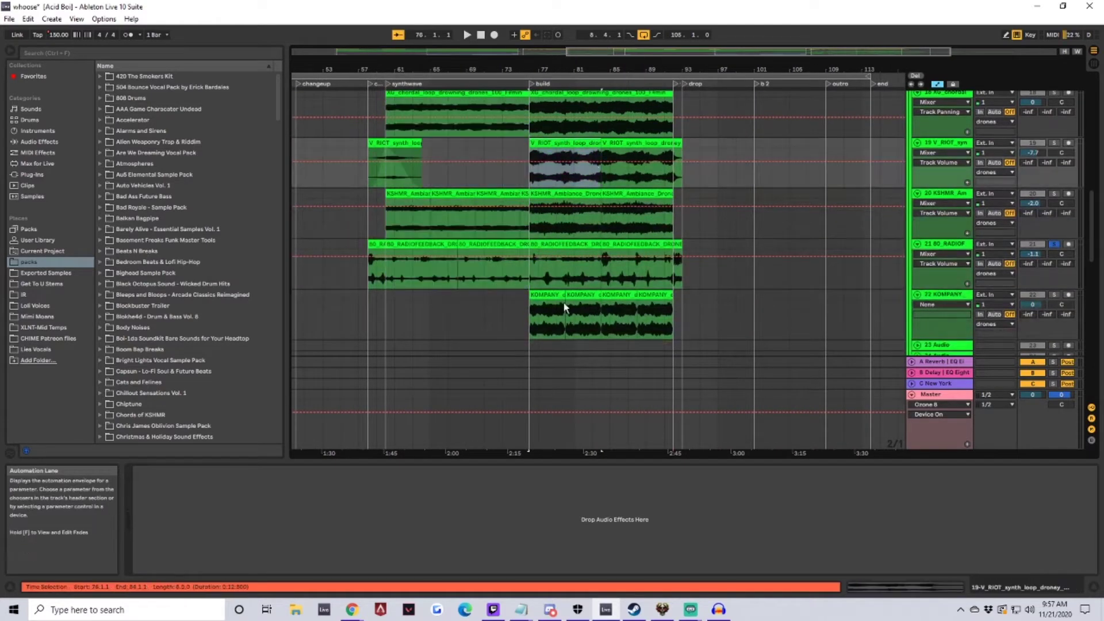
click(549, 295)
Step: Find the MdL_transition_effect_impact clip in the FX group at the start of the synthwave section and play it solo
drag(552, 69, 644, 56)
drag(1088, 223, 1099, 296)
scroll(665, 247, down, 5)
scroll(678, 247, down, 2)
click(912, 239)
drag(1091, 271, 1099, 356)
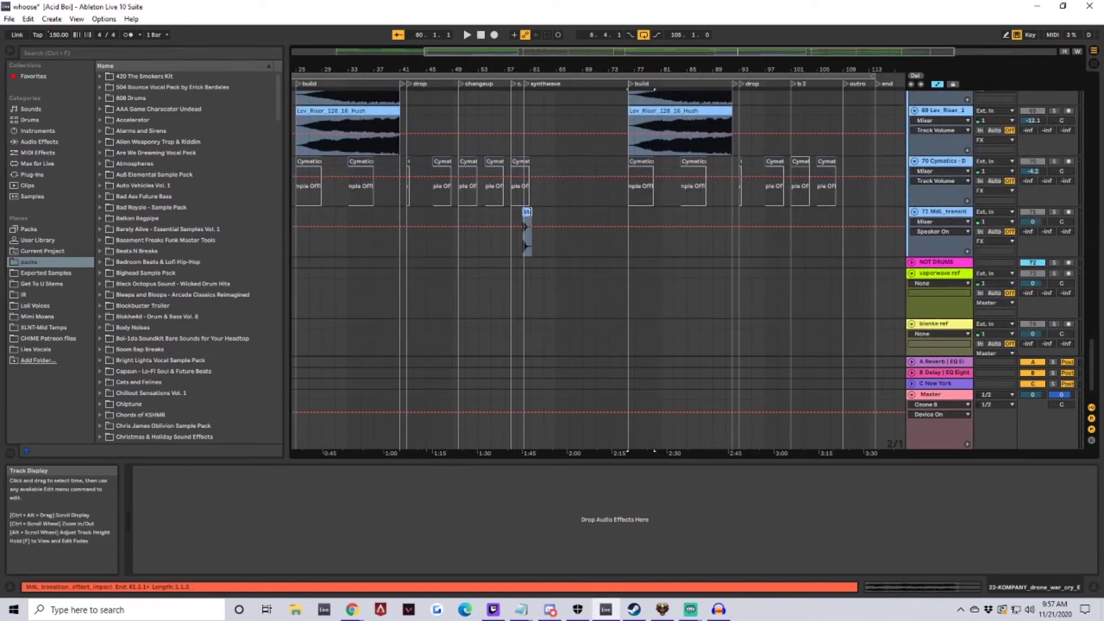
click(527, 212)
drag(526, 70, 526, 120)
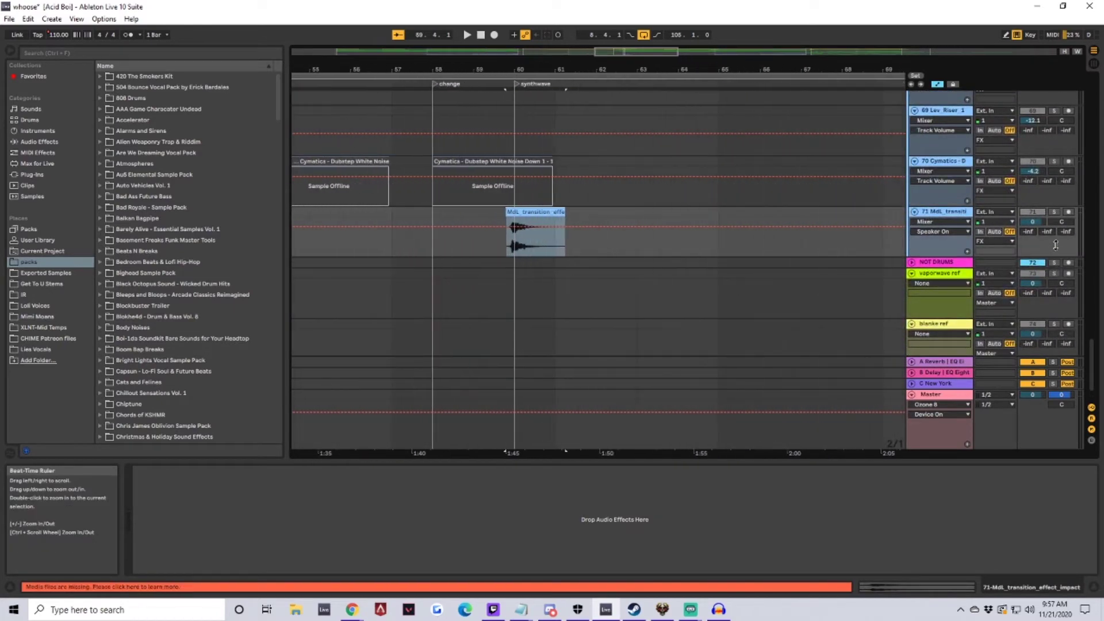
key(space)
key(space)
Step: Solo the IMPACT 1 track and play its SAC_E_panda clip just before the build section
drag(1091, 367, 1085, 274)
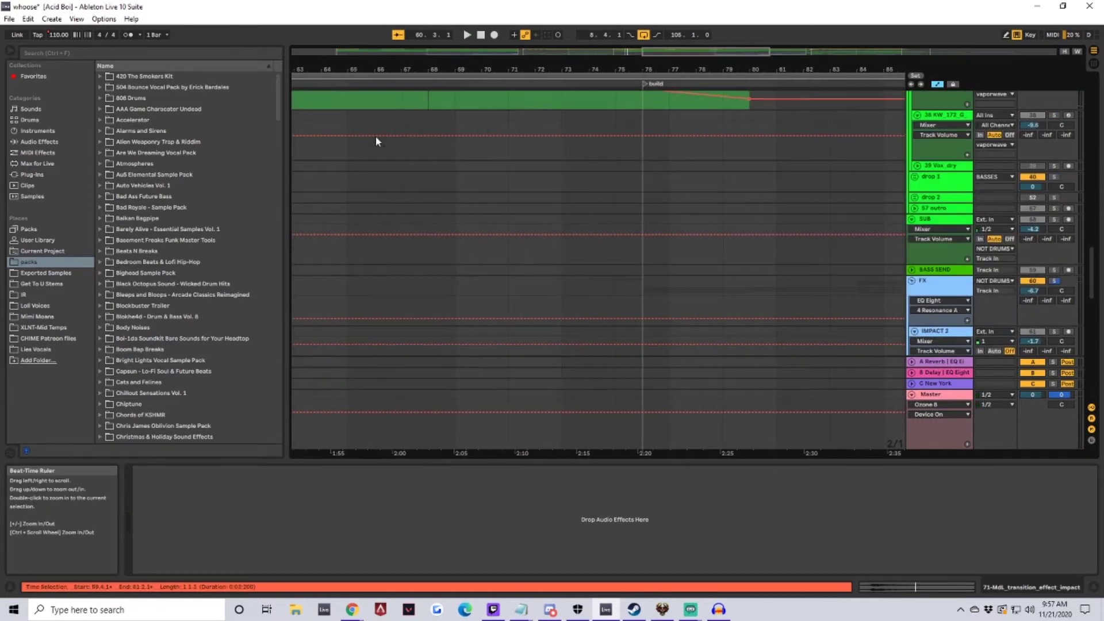
scroll(375, 136, down, 5)
click(1041, 258)
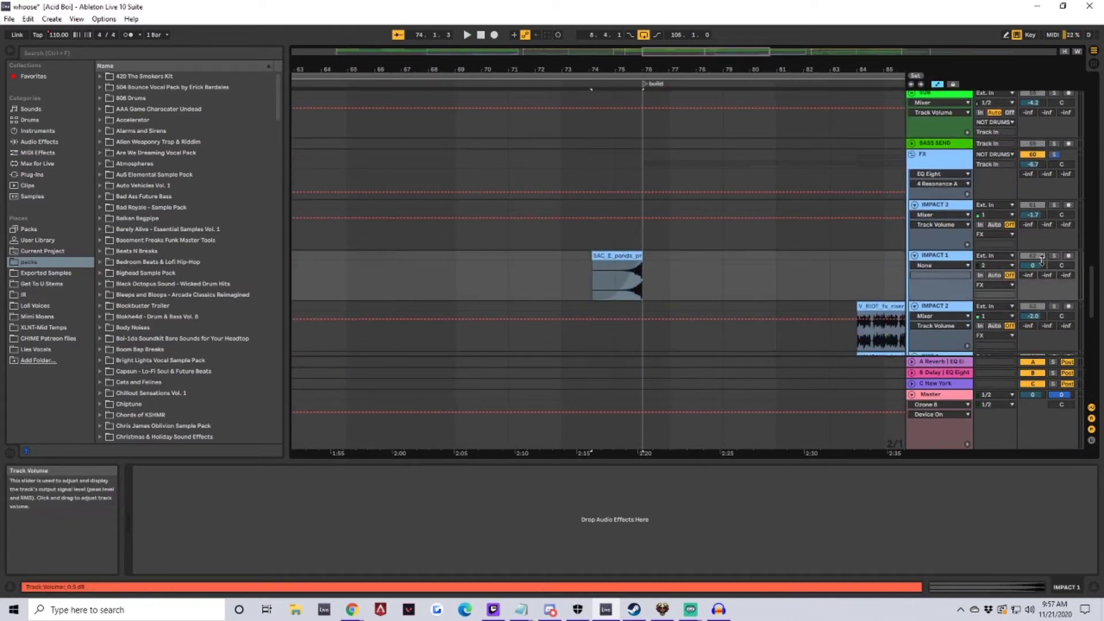
click(1052, 255)
key(space)
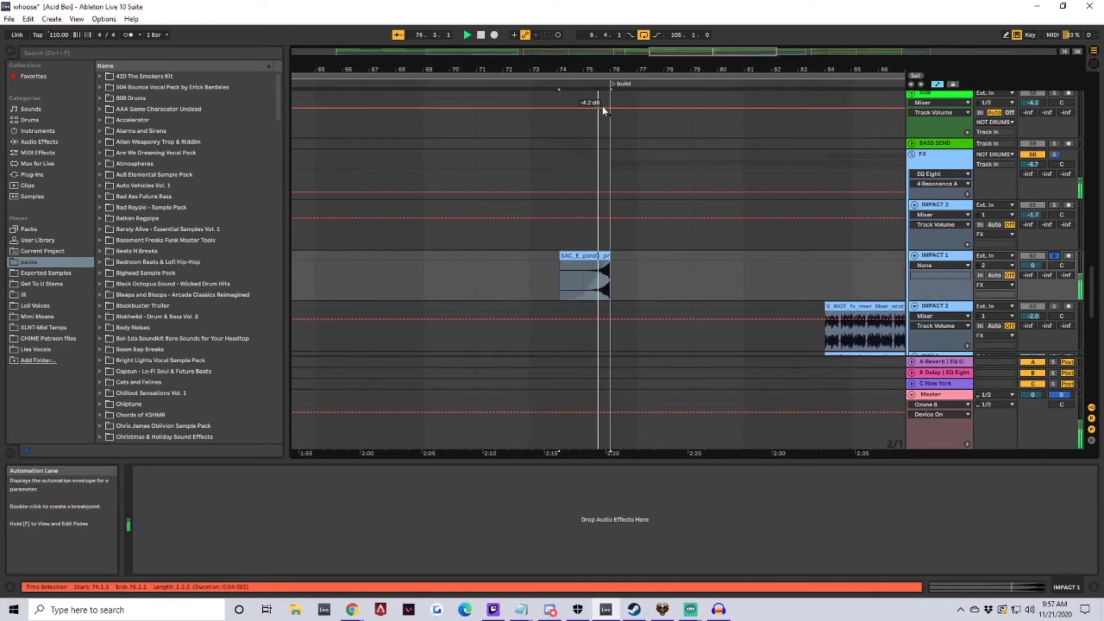
key(space)
Step: Mark bars 60 to 76 across the vaporwave tracks from lead up to stabby bass
drag(581, 71, 672, 67)
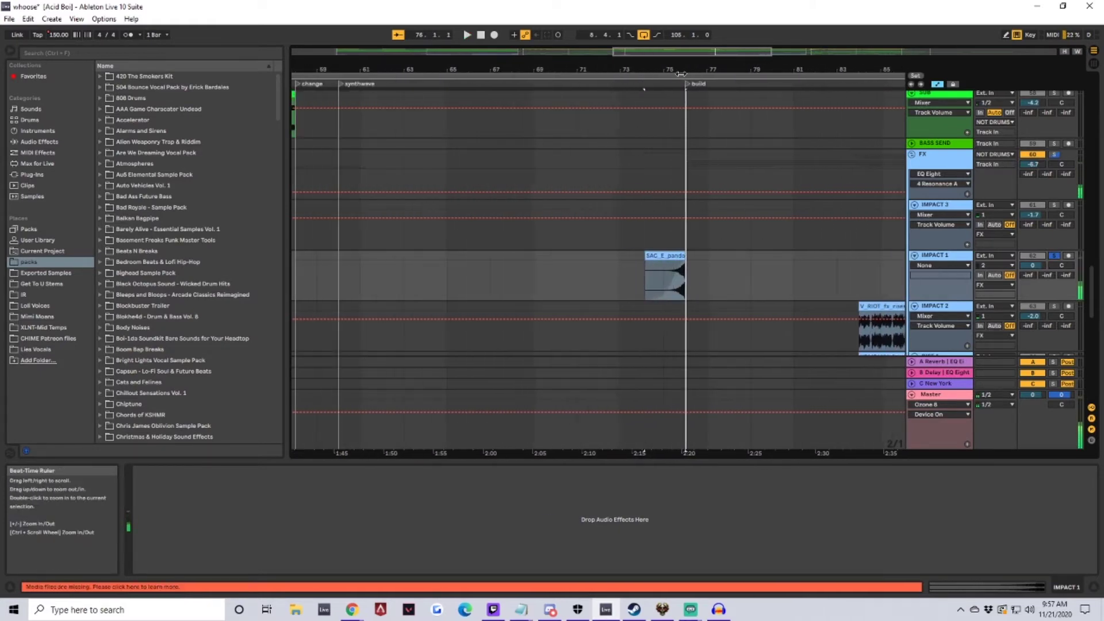
scroll(647, 228, up, 6)
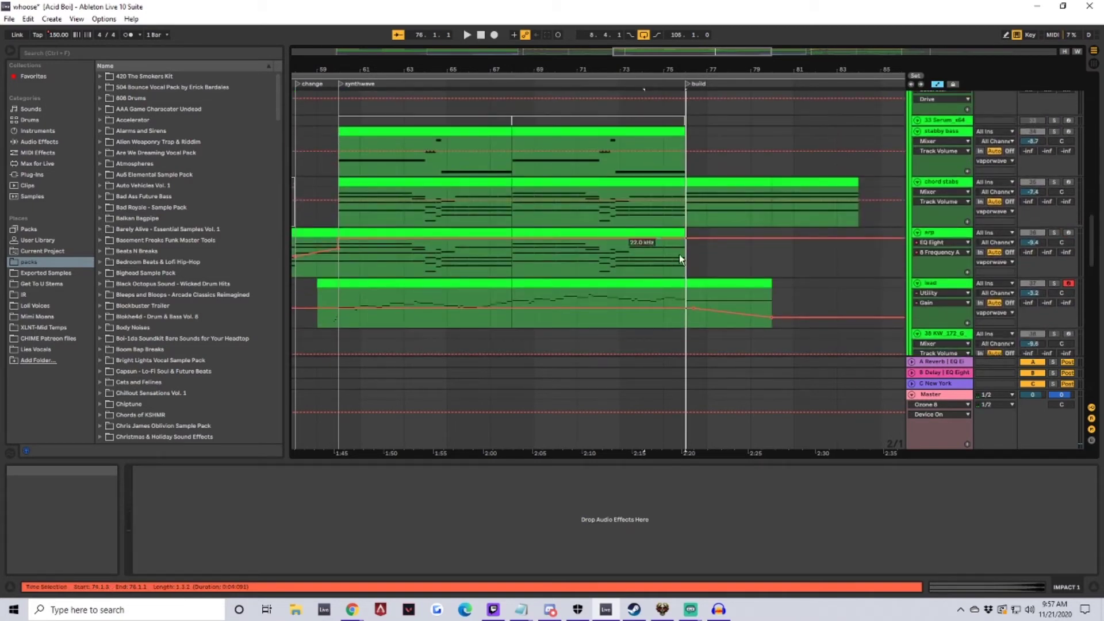
scroll(593, 221, up, 1)
drag(671, 304, 338, 148)
mouse_move(744, 70)
mouse_down()
mouse_move(800, 73)
mouse_move(756, 68)
mouse_up()
scroll(797, 177, down, 1)
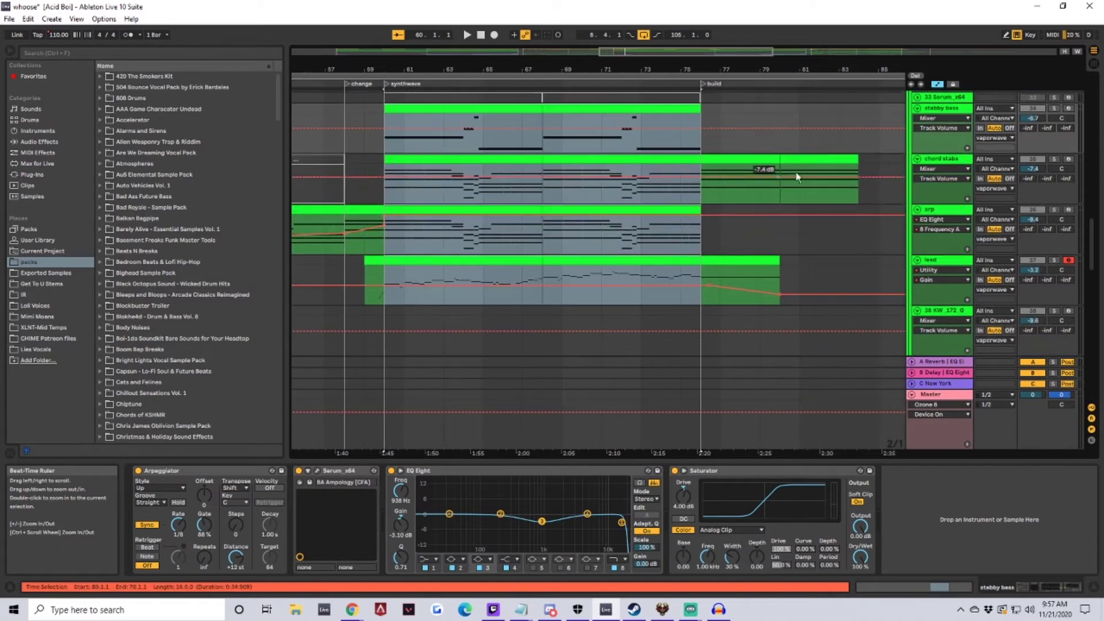
Step: Solo the stabby bass track and play its clip from bar 60
click(941, 109)
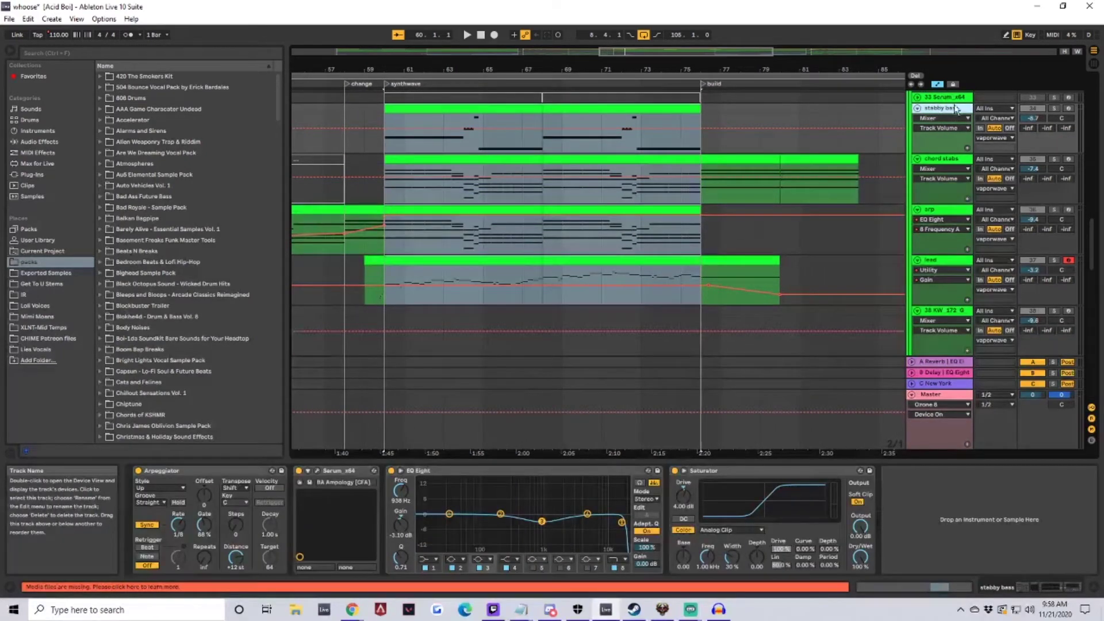
click(1053, 109)
click(403, 110)
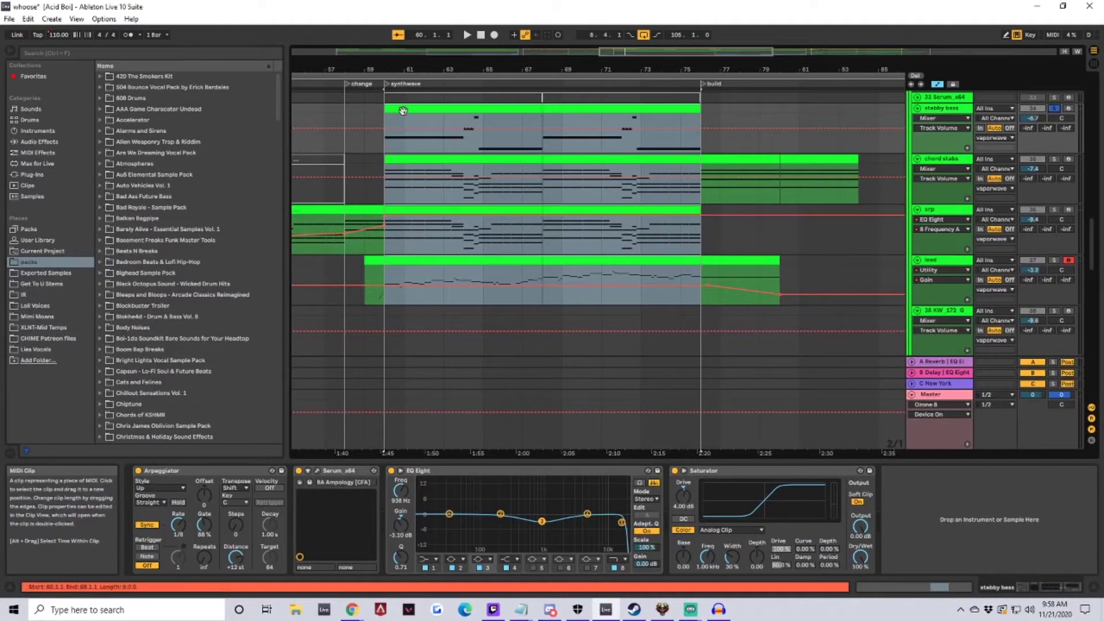
key(space)
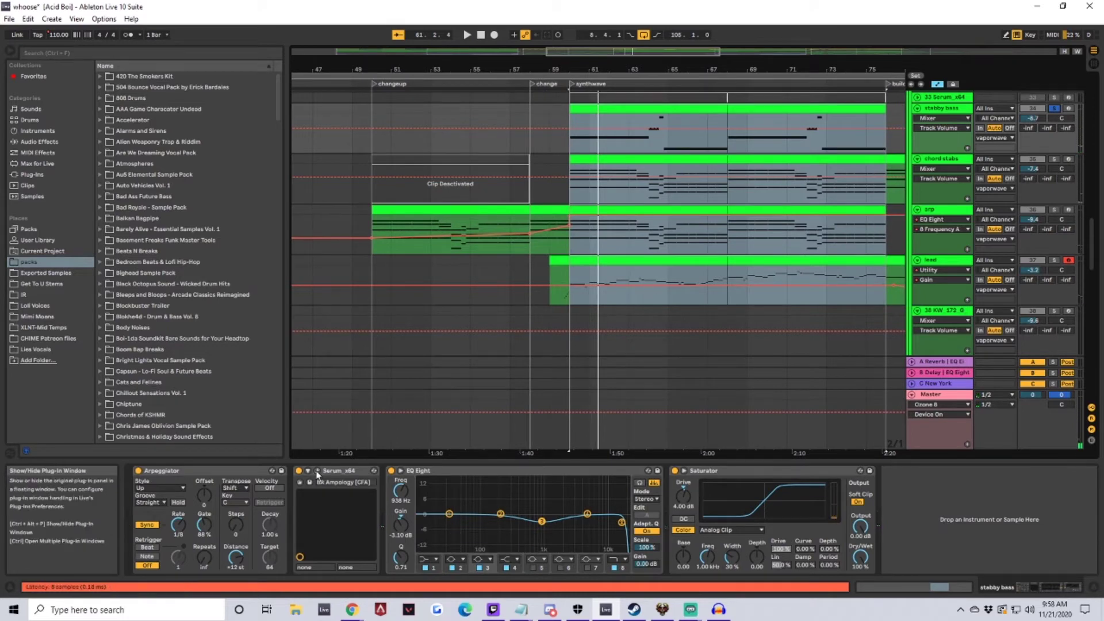
Step: Open the stabby bass track's Serum synth and set the envelope 1 release to 40 ms
key(ctrl+alt+p)
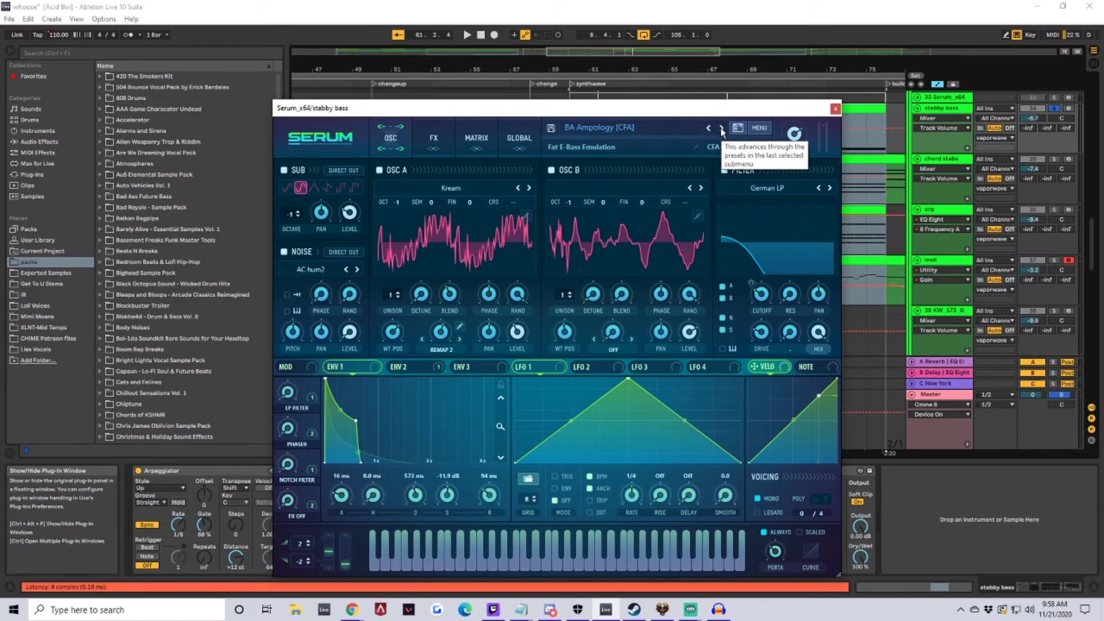
drag(611, 113, 594, 65)
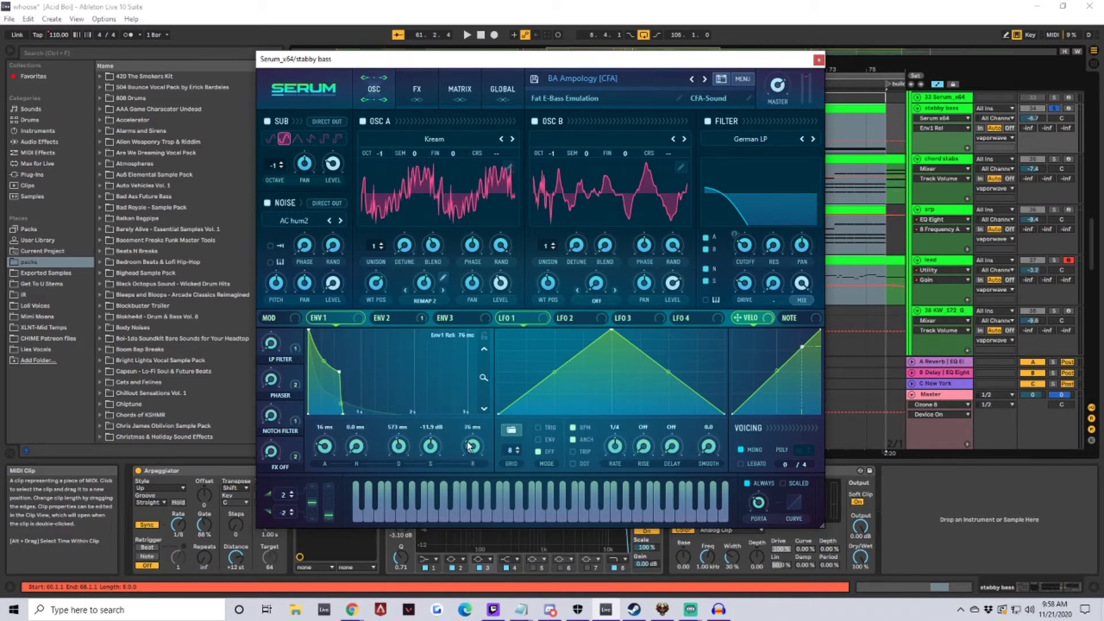
drag(471, 415, 474, 454)
Step: Show the effects of the BA Ampology preset, play the stabby bass with them in view, and close Serum
click(418, 102)
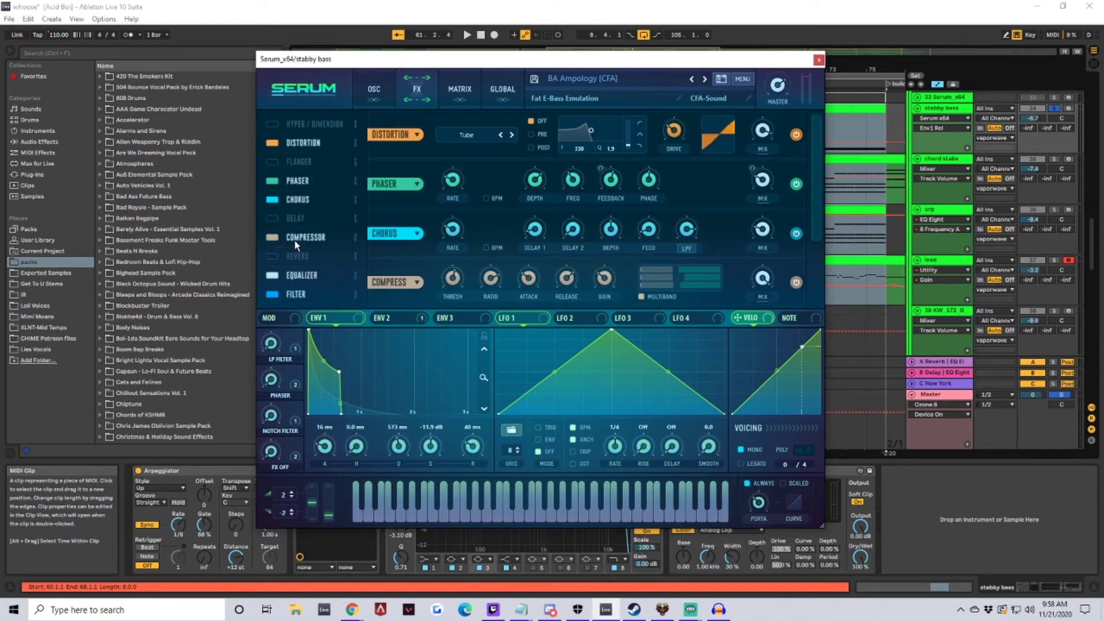
key(space)
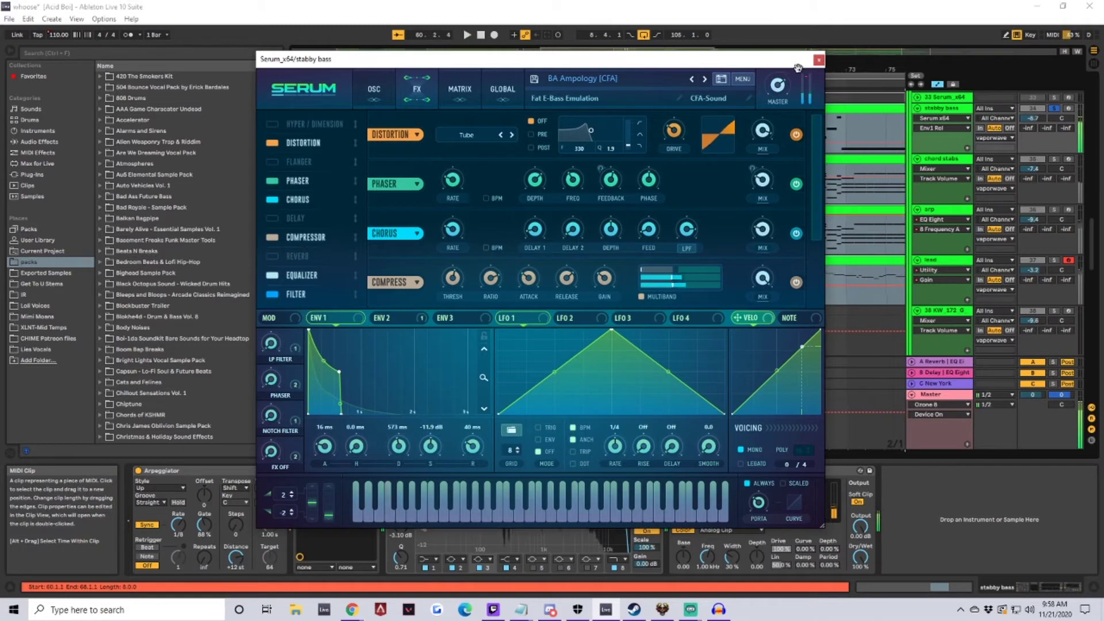
click(818, 60)
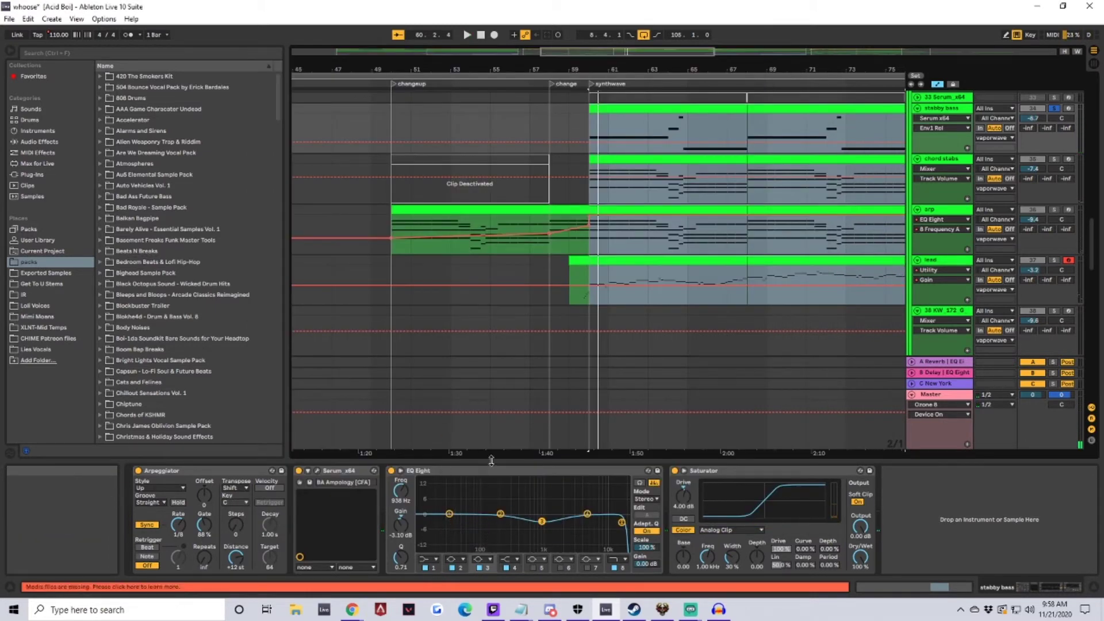
Step: Examine the Saturator and Arpeggiator devices on the stabby bass track
click(759, 474)
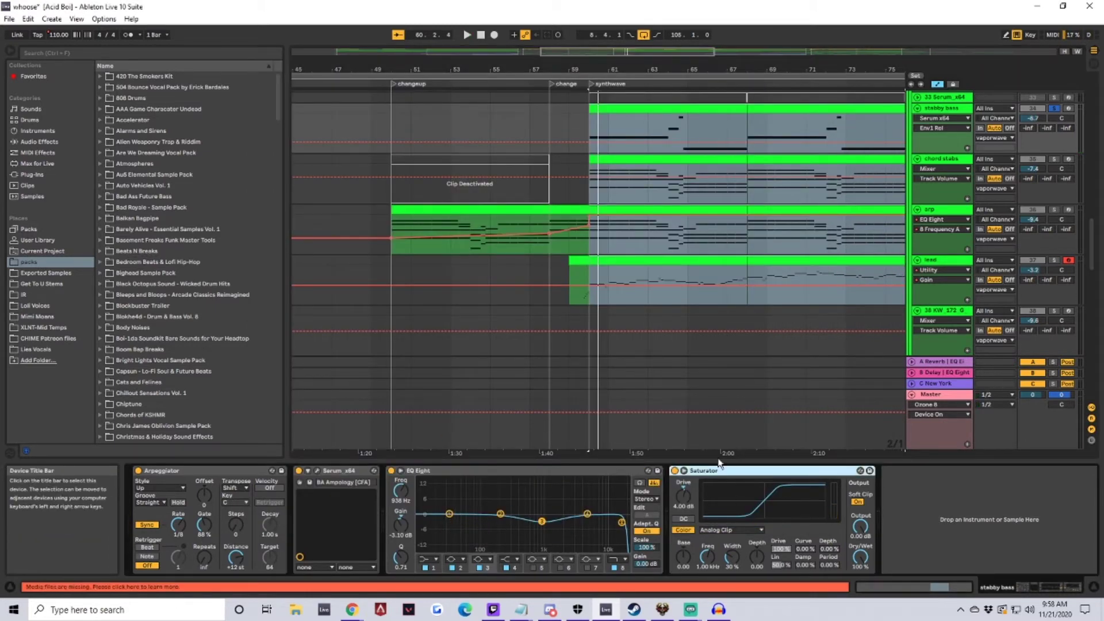
drag(692, 69, 529, 61)
click(229, 479)
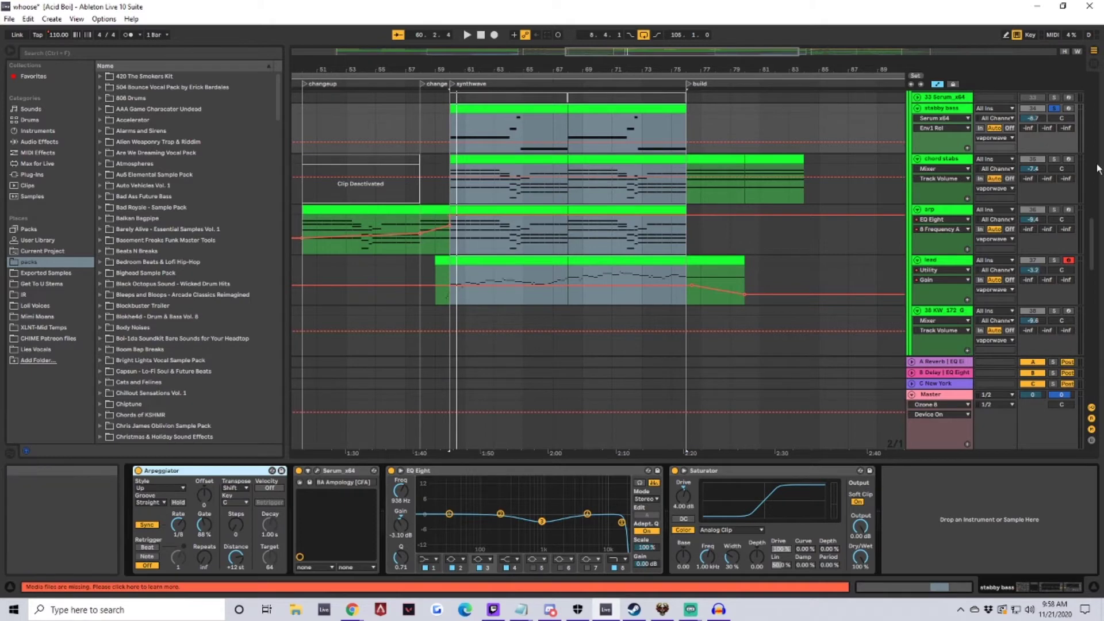
Step: Solo and play the chord stabs track from bar 60, and show envelope 2 of its Serum synth
click(1053, 158)
click(472, 161)
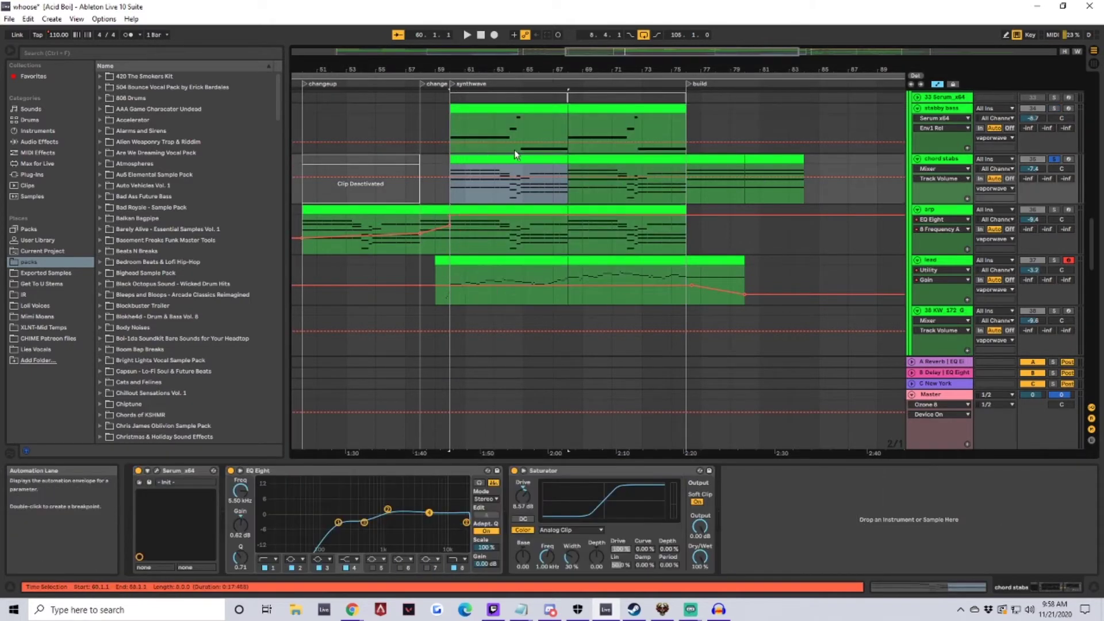
key(space)
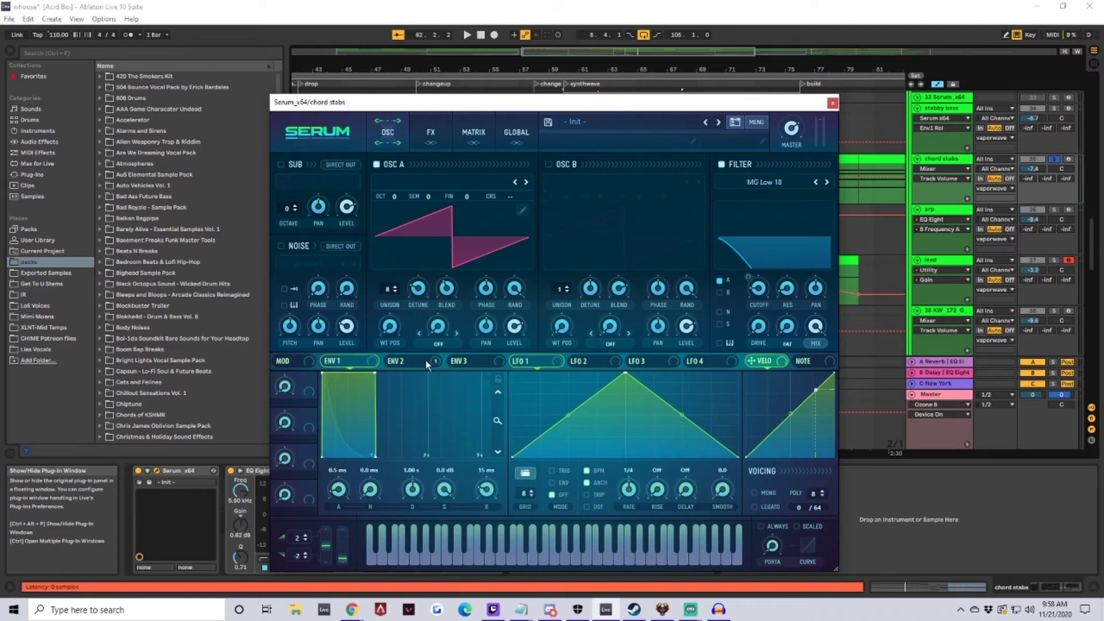
click(402, 361)
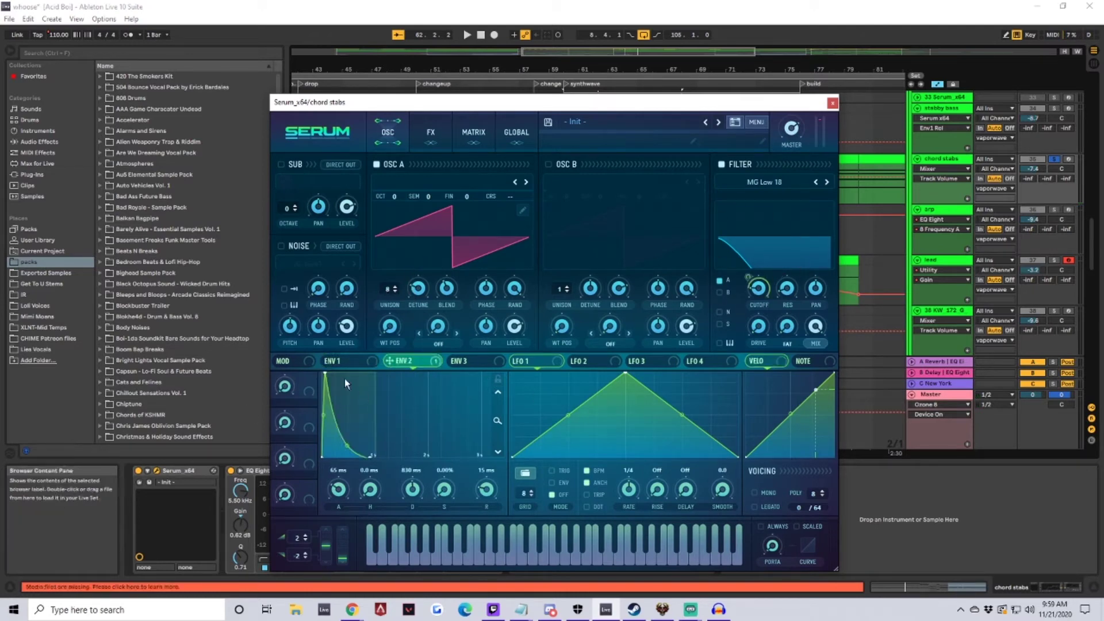
Step: Review the effects and oscillator settings of the chord stabs Serum synth and close its window
click(431, 133)
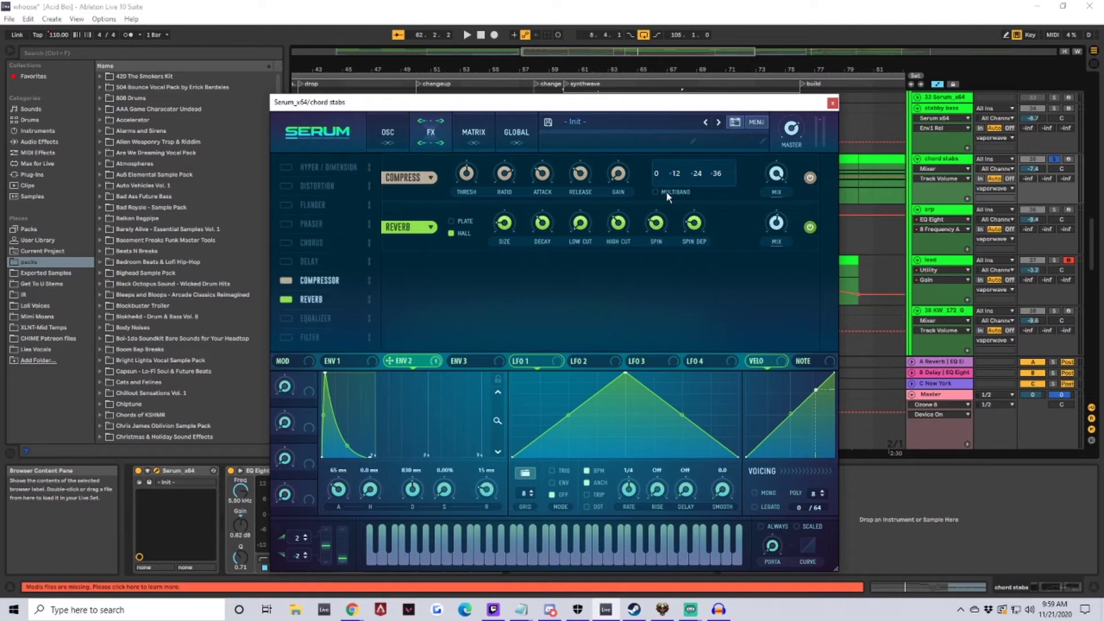
click(387, 132)
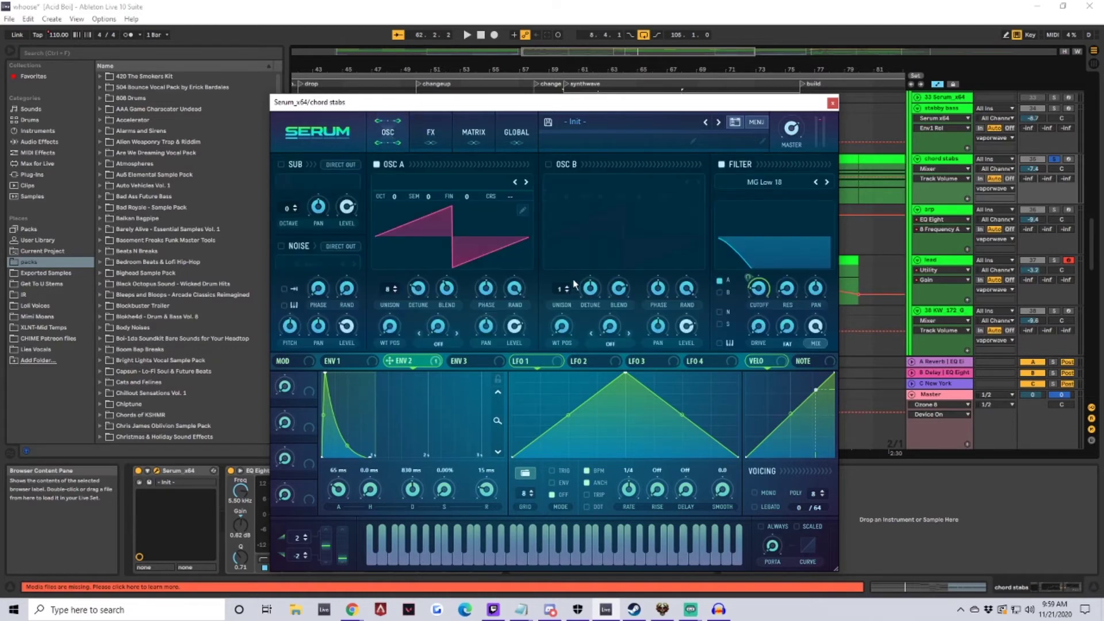
click(832, 104)
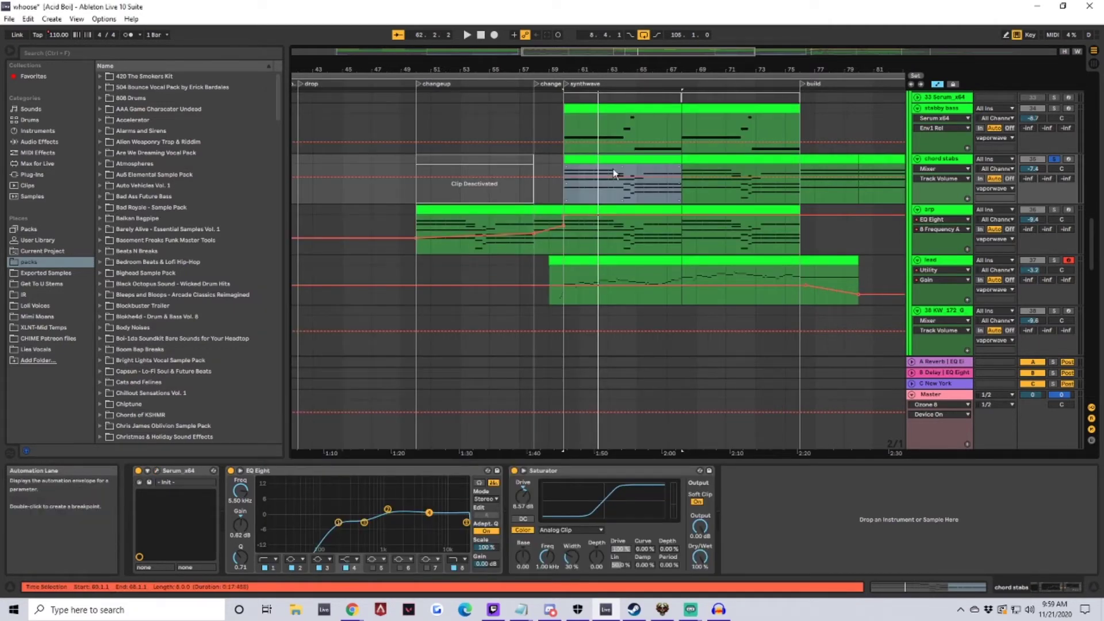
Step: Examine the notes of the chord stabs clip at bar 60 in an enlarged note editor, and return to the track's devices
double_click(624, 159)
scroll(578, 409, down, 3)
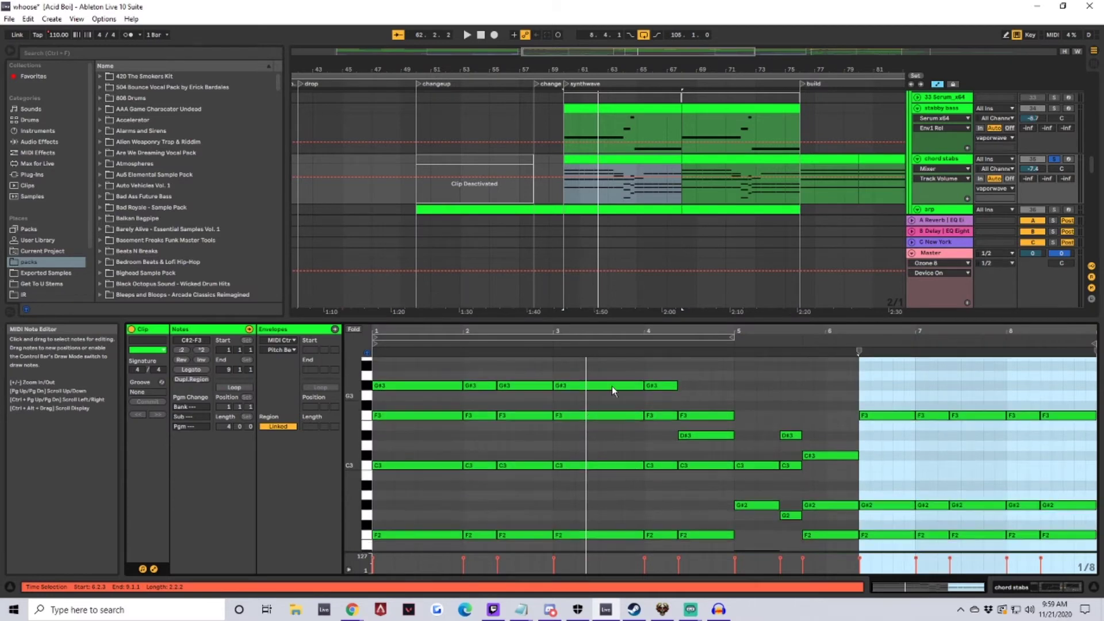
drag(647, 318, 638, 184)
scroll(645, 341, down, 3)
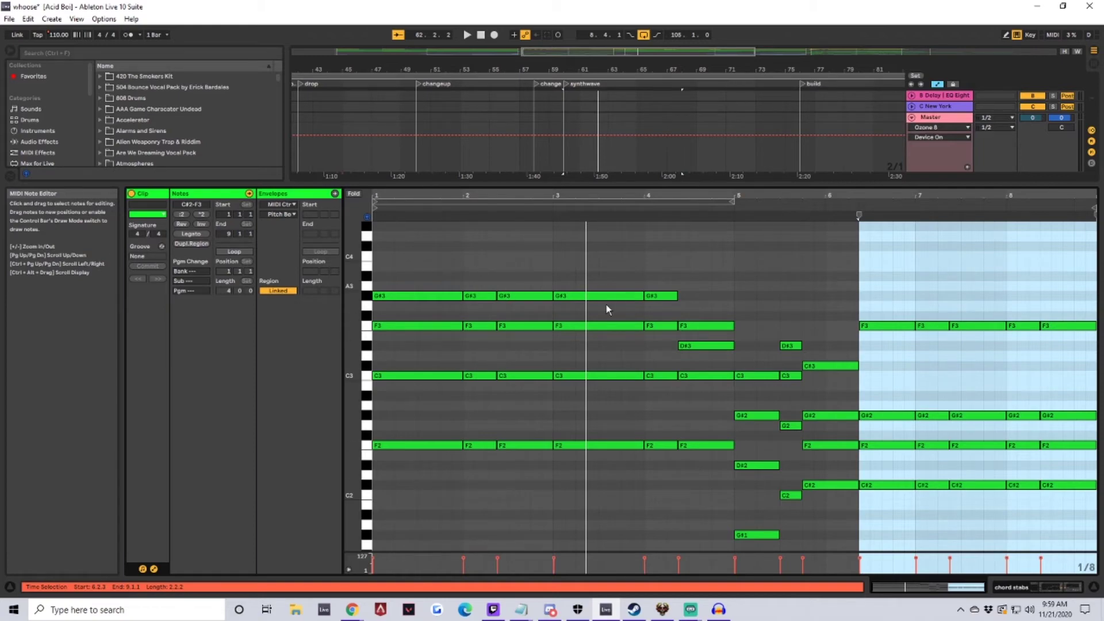
drag(592, 184, 569, 461)
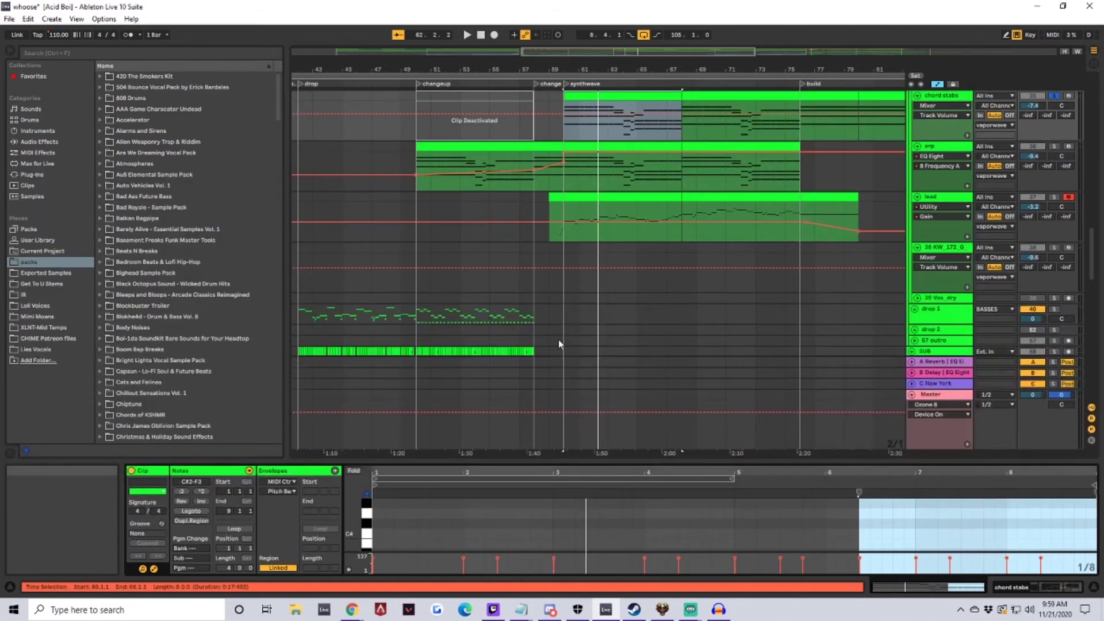
scroll(632, 299, up, 3)
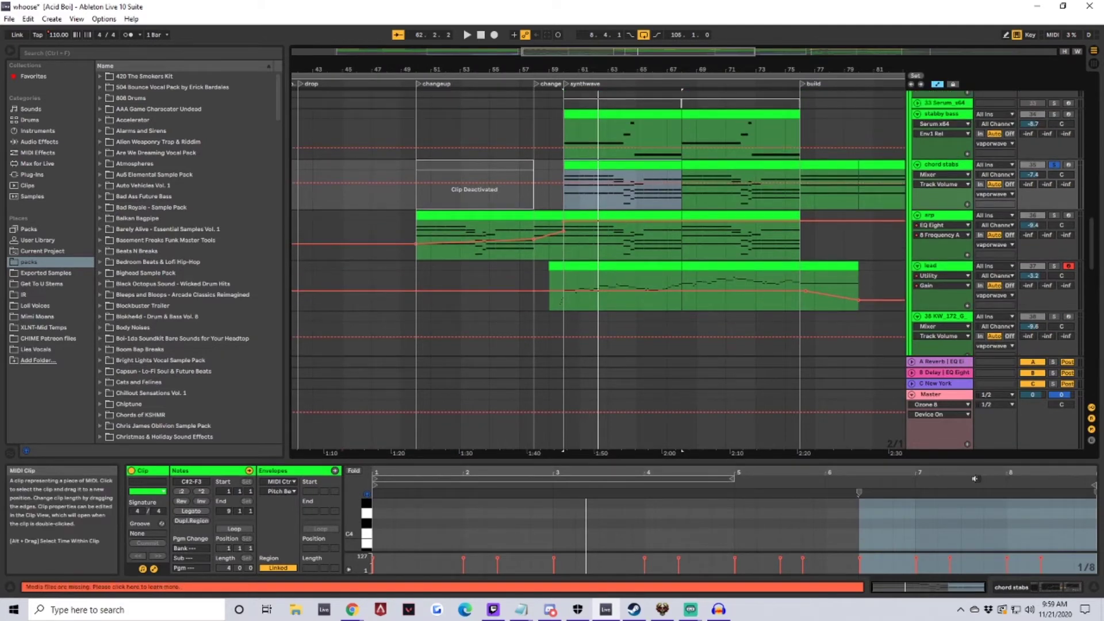
key(shift+Tab)
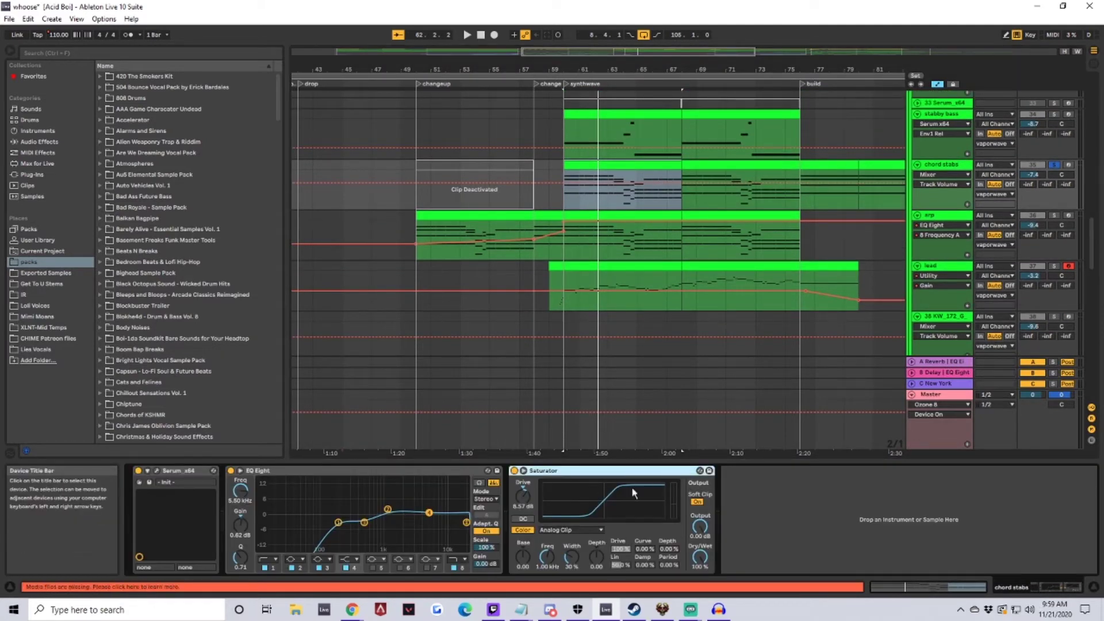
Step: Solo and play the arp track from bar 60, and review its Serum synth's effects and oscillator settings before closing it
click(616, 215)
click(1054, 215)
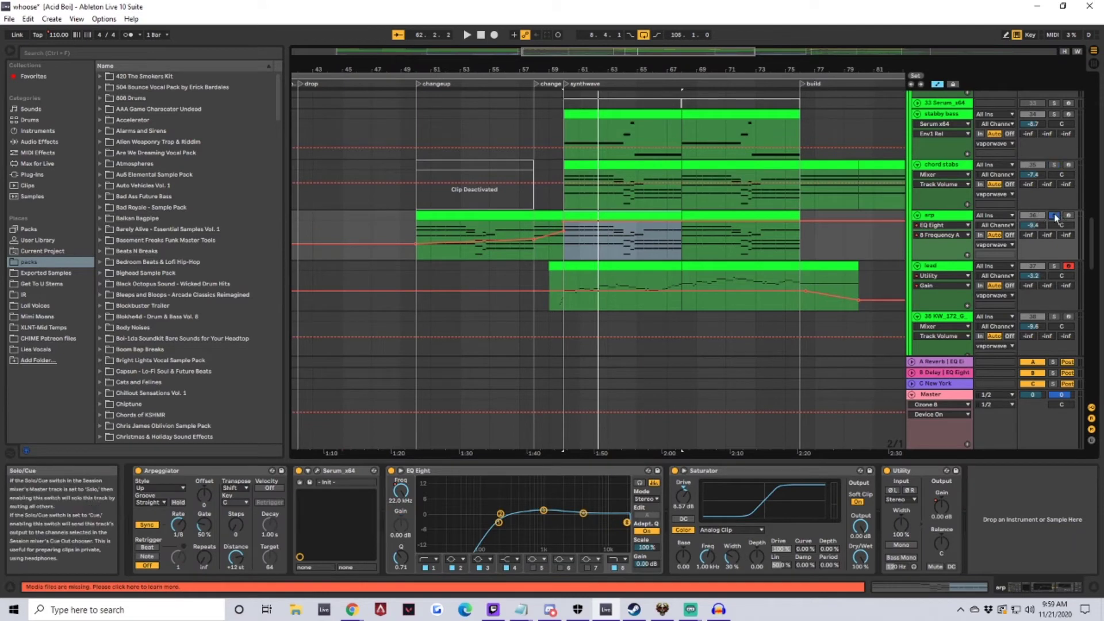
key(space)
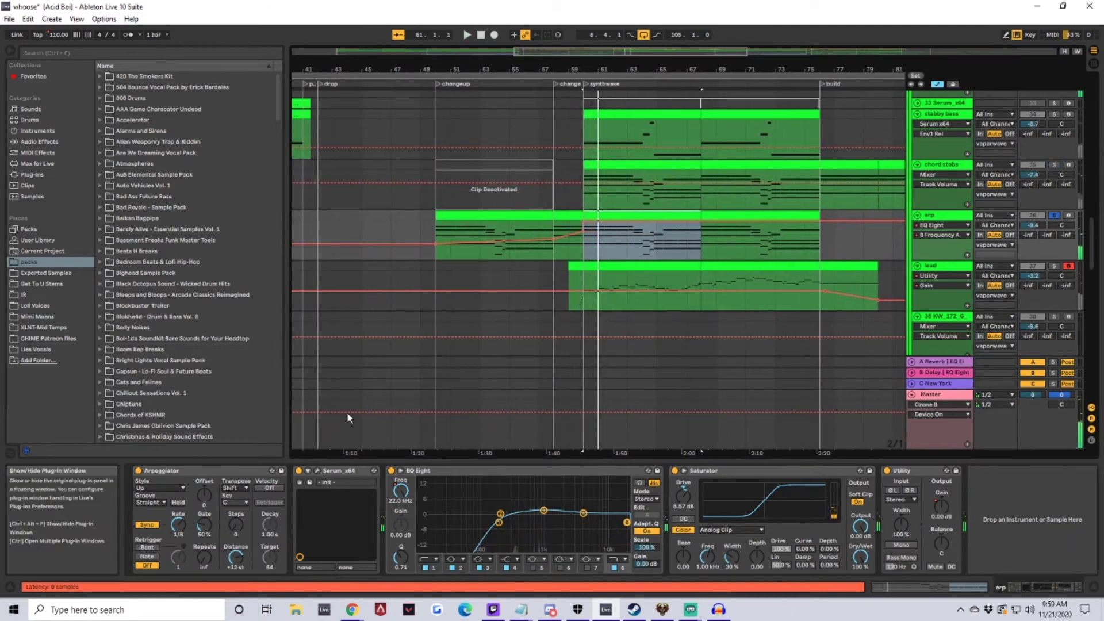
click(317, 470)
click(432, 133)
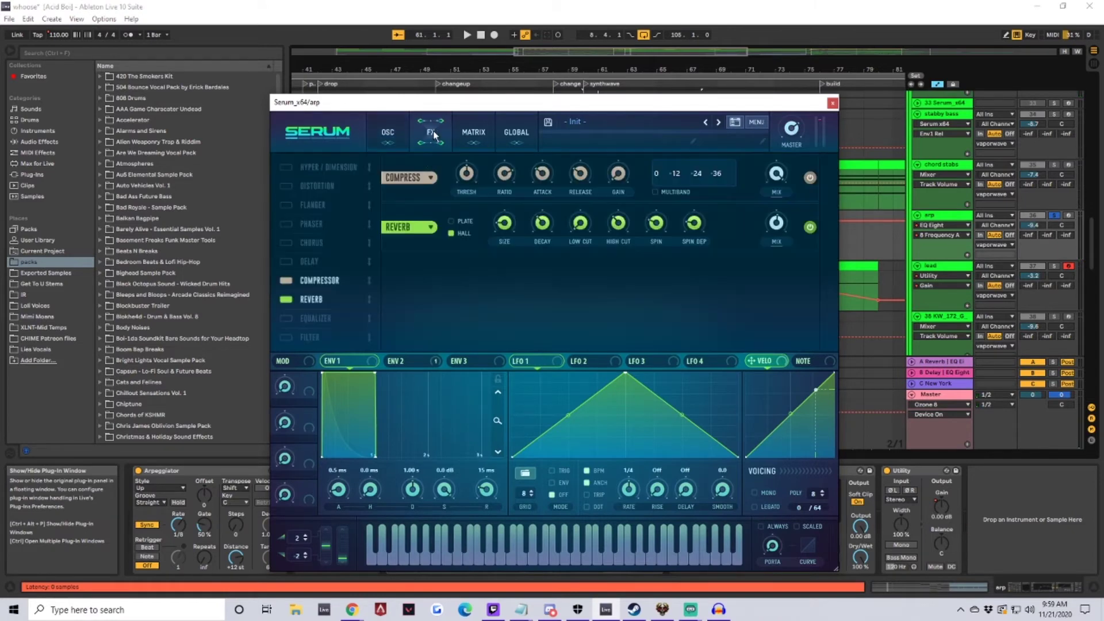
click(401, 144)
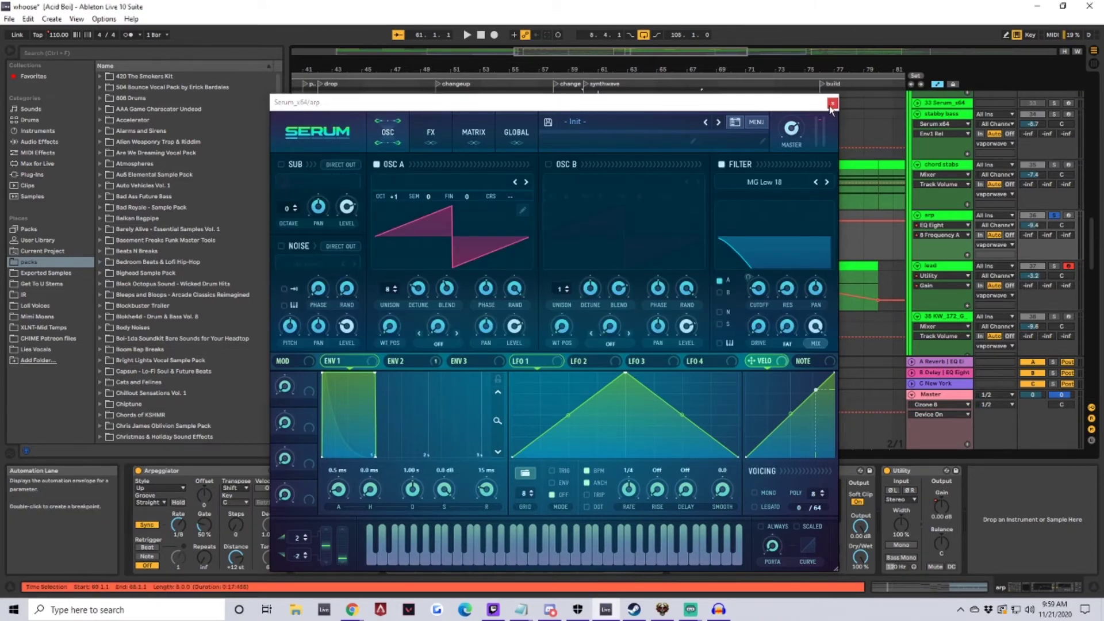
click(832, 103)
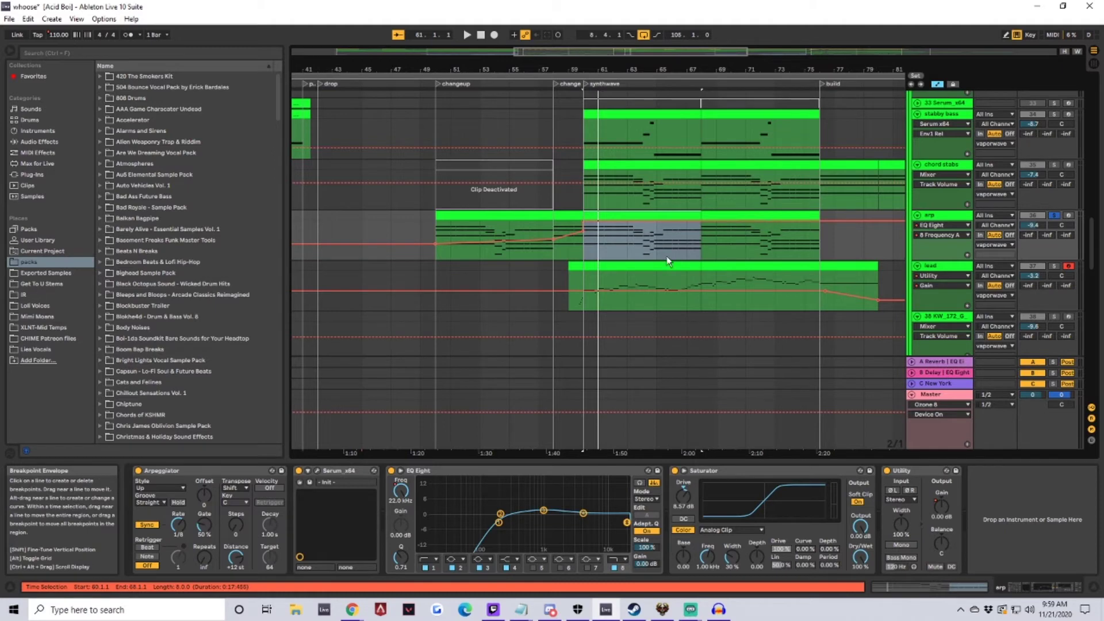
Step: Examine the arp track's Arpeggiator, its synced rate, and the EQ Eight and Saturator devices
click(181, 473)
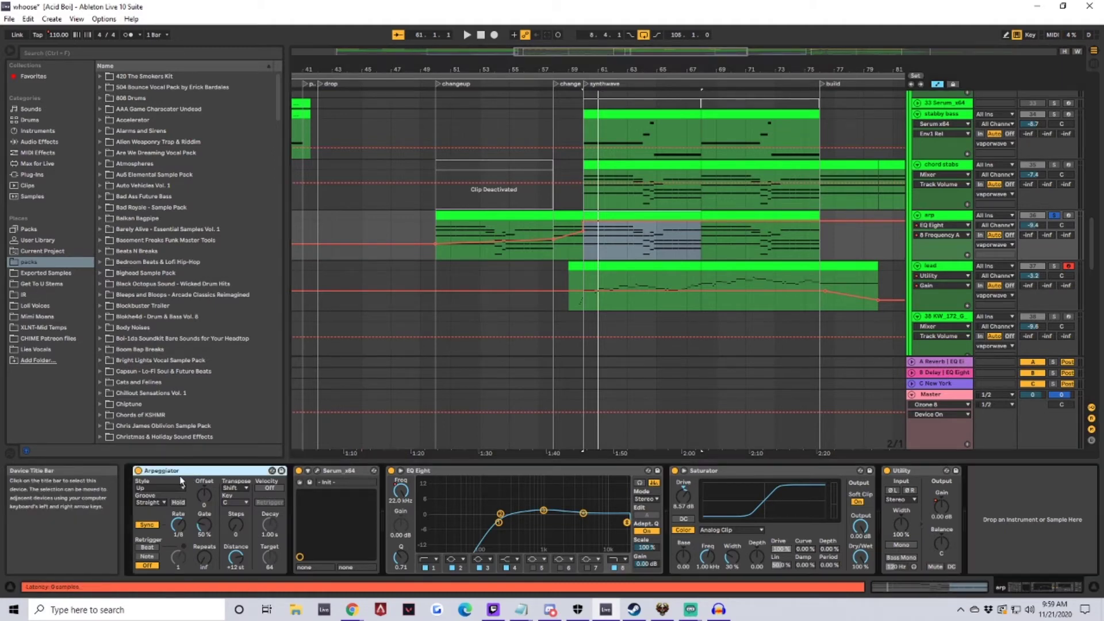
click(180, 533)
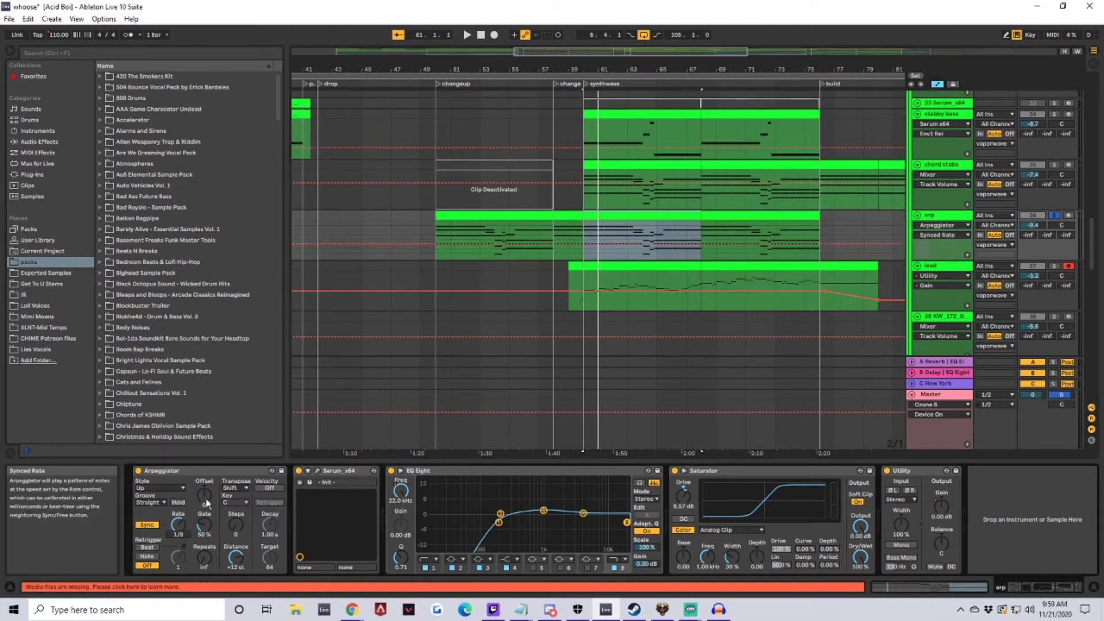
click(545, 474)
click(639, 163)
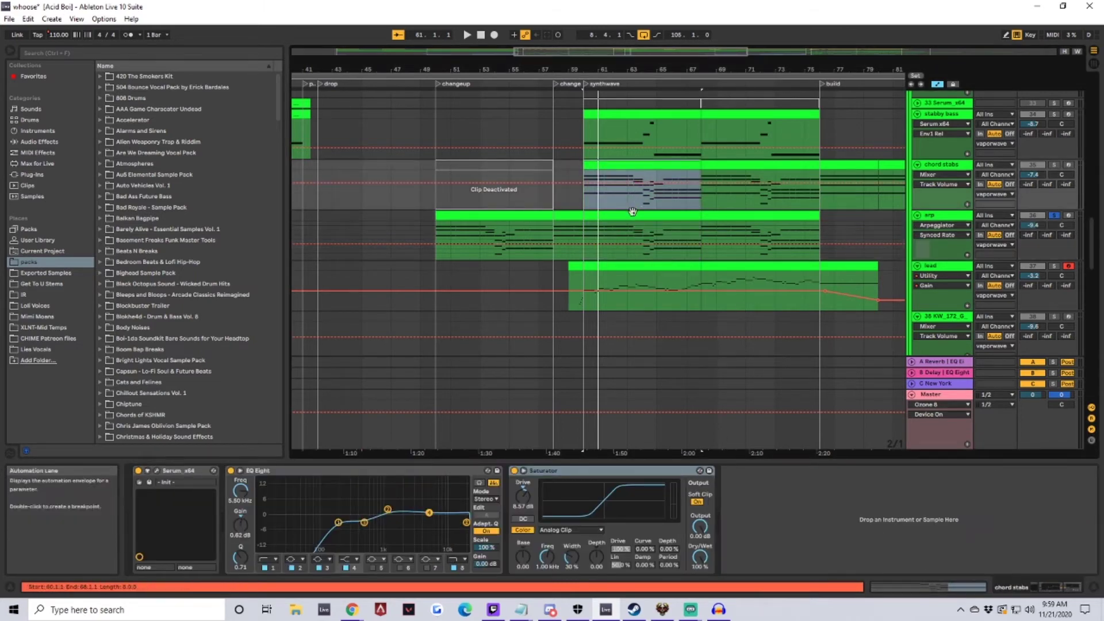
key(Down)
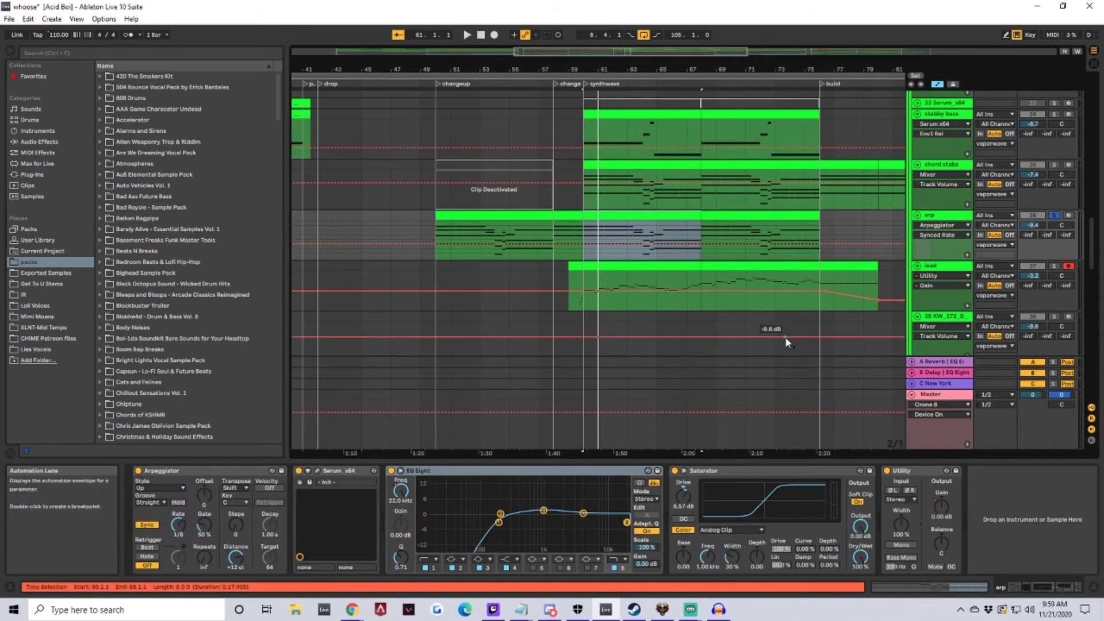
click(785, 476)
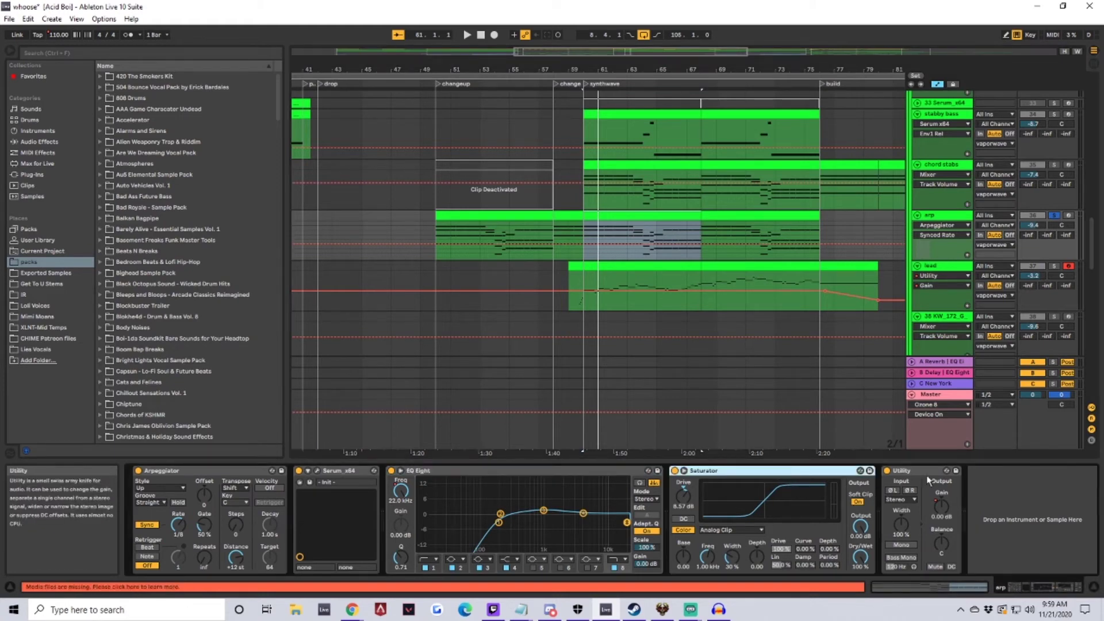
Step: Show the arp's Utility gain automation and inspect it across the whole arrangement, including the intro clips
click(949, 517)
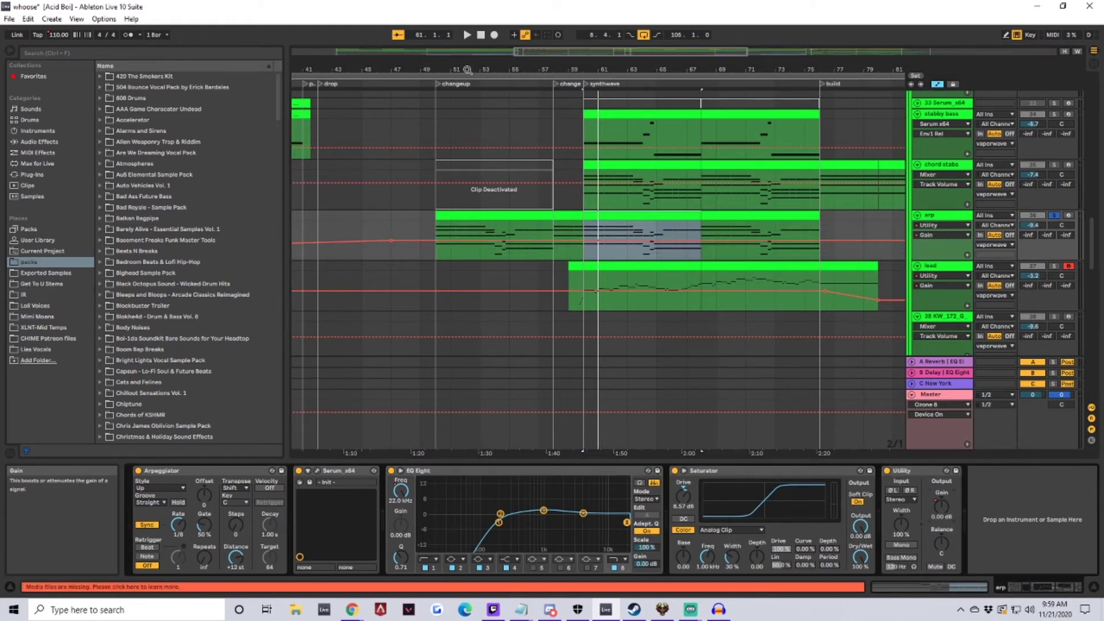
drag(467, 70, 468, 29)
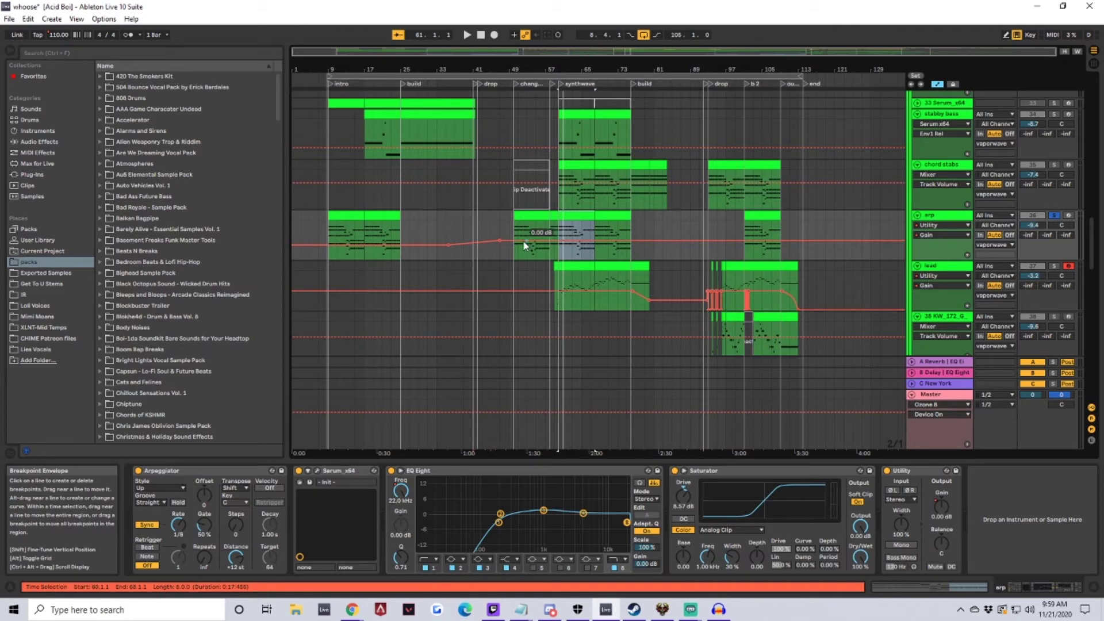
click(389, 217)
click(349, 223)
click(373, 217)
Step: Solo the lead track at bar 60, review its Serum synth's effects and oscillators, and play the lead
scroll(619, 268, down, 1)
click(570, 231)
click(1053, 232)
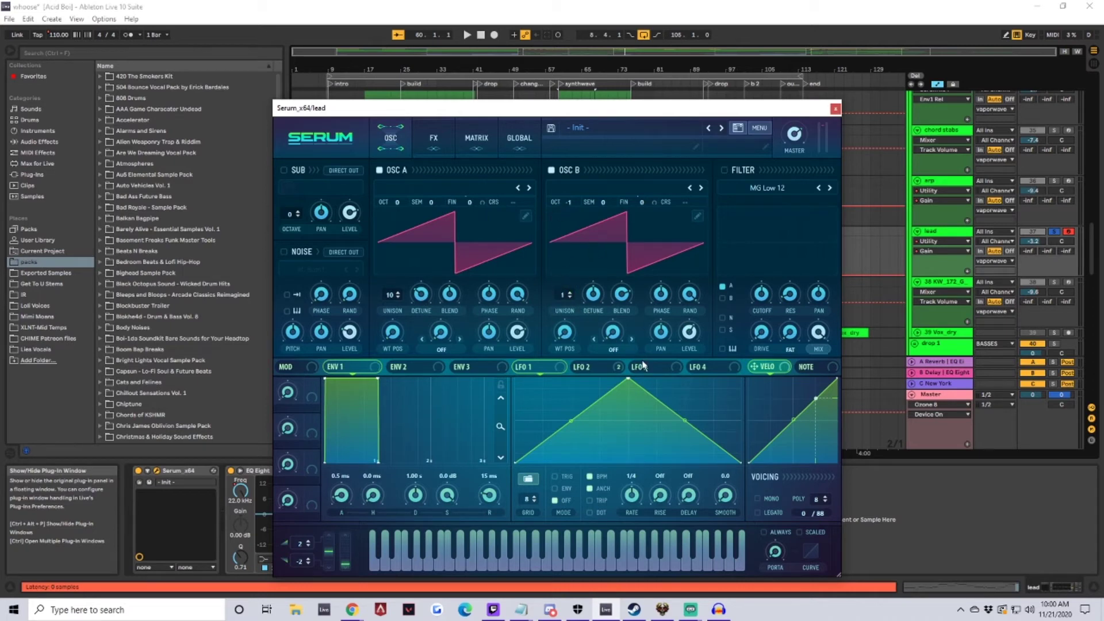
click(446, 153)
click(400, 139)
click(836, 109)
key(space)
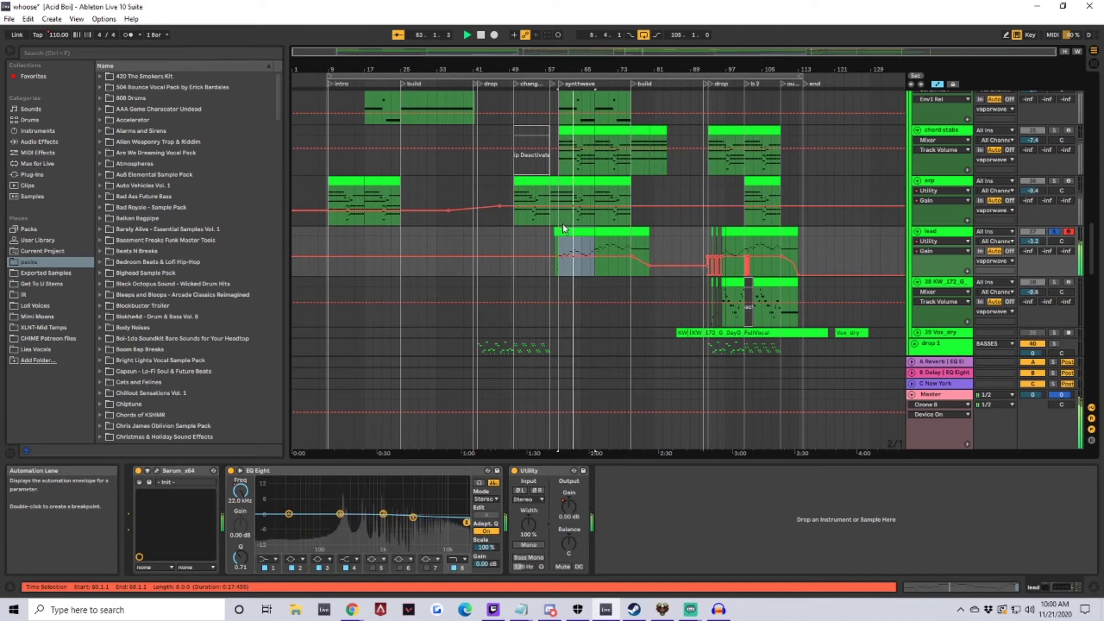
key(space)
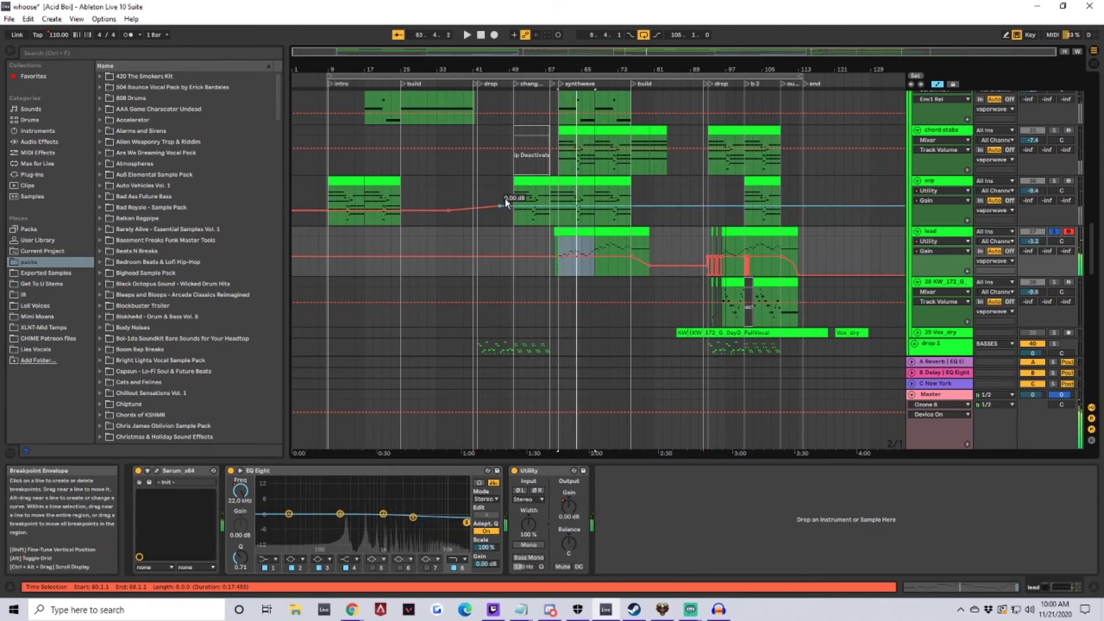
Step: Select the lead track's gain automation in the drop from bar 93 to bar 103
drag(718, 70, 580, 493)
drag(530, 246, 774, 244)
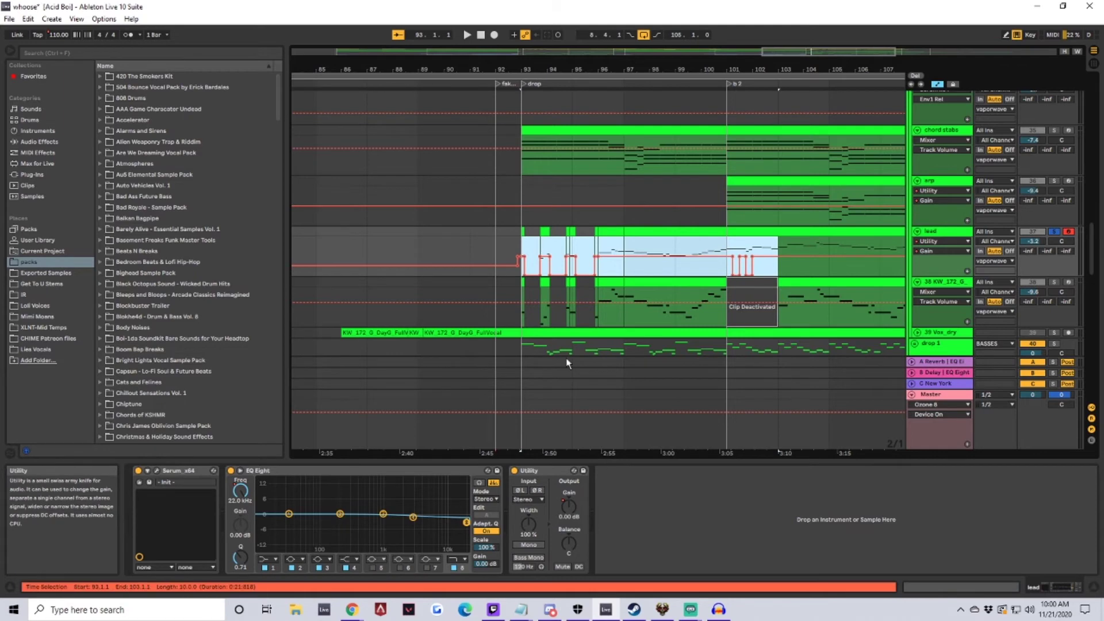
drag(526, 73, 690, 21)
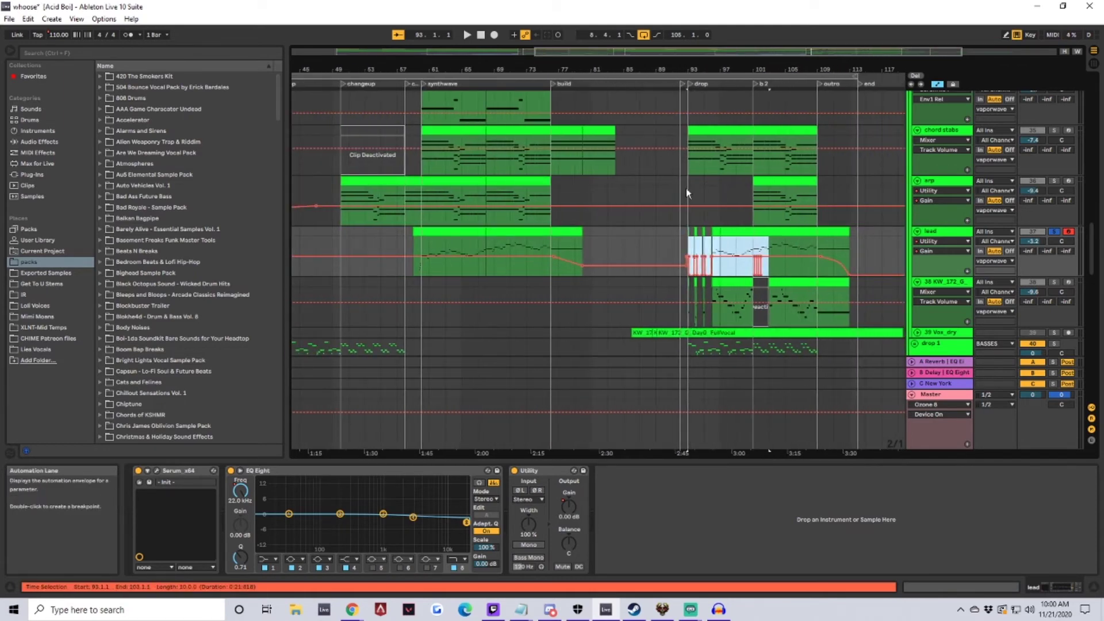
Step: Select the synthwave section from bar 60 to bar 76 across the stabby bass, chord stabs, arp and lead tracks
scroll(501, 189, up, 2)
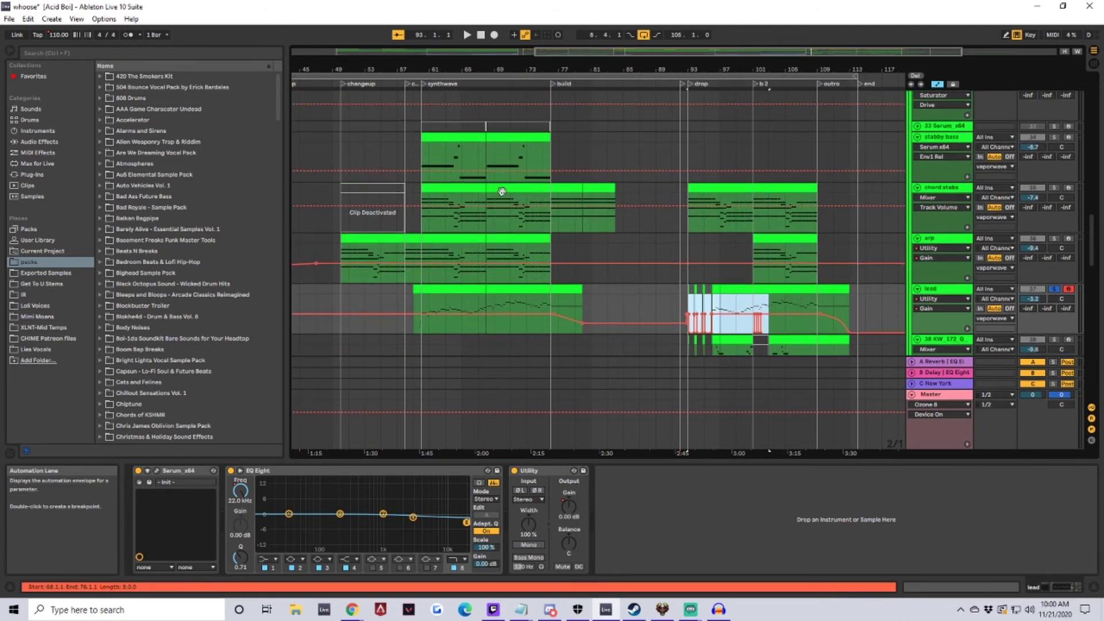
drag(451, 70, 717, 254)
scroll(509, 127, down, 2)
scroll(690, 246, down, 1)
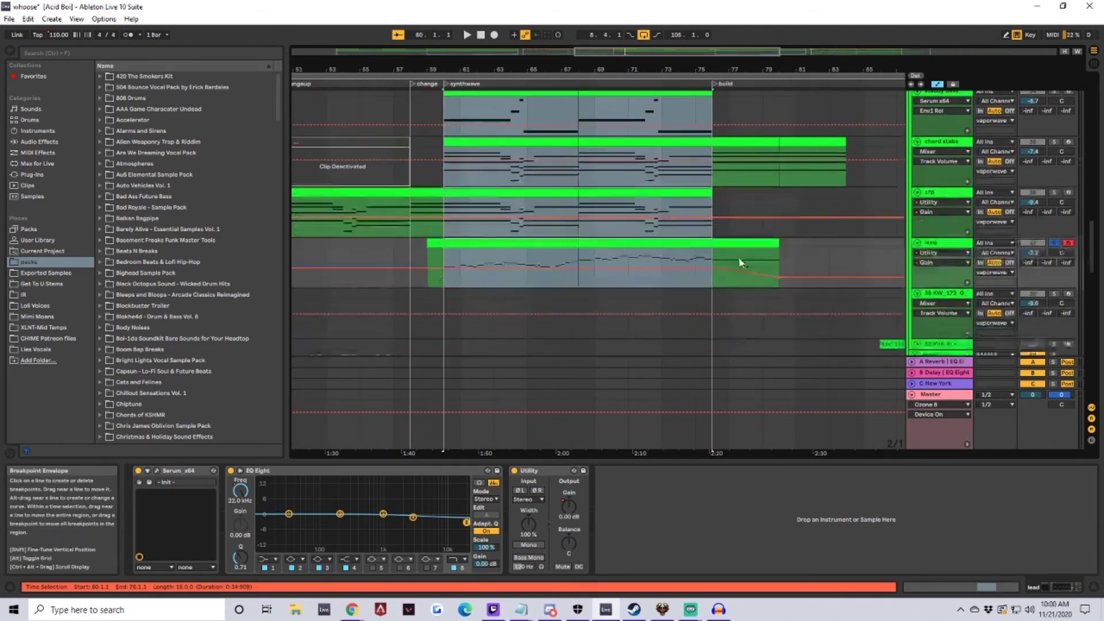
scroll(735, 256, up, 1)
drag(712, 277, 440, 121)
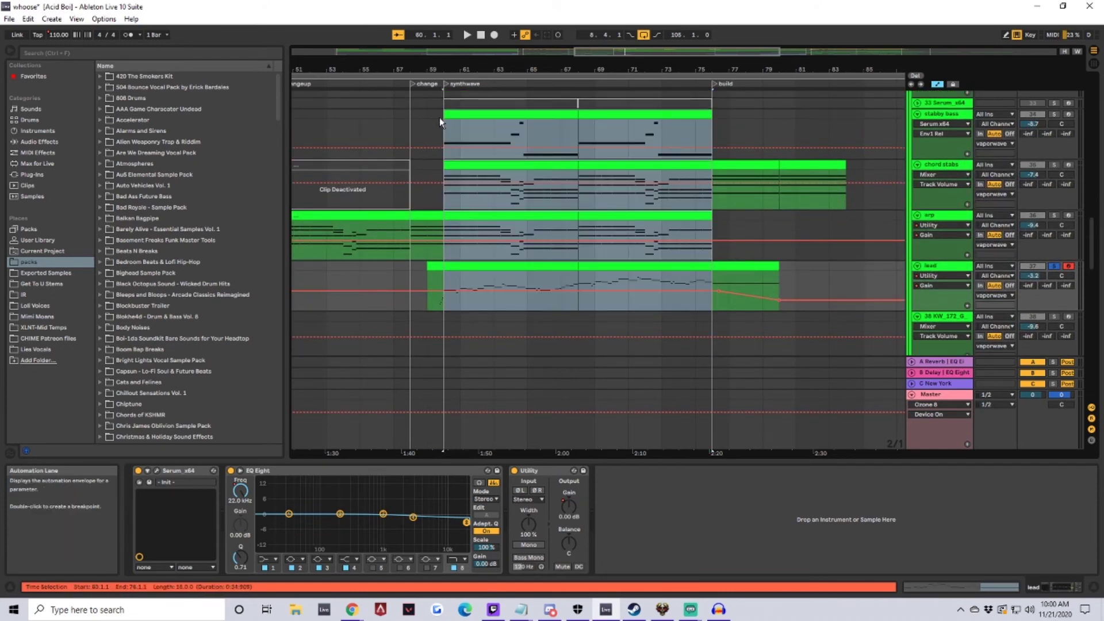
Step: Hide the device view to enlarge the arrangement and reselect the synthwave clips from stabby bass to lead
click(439, 117)
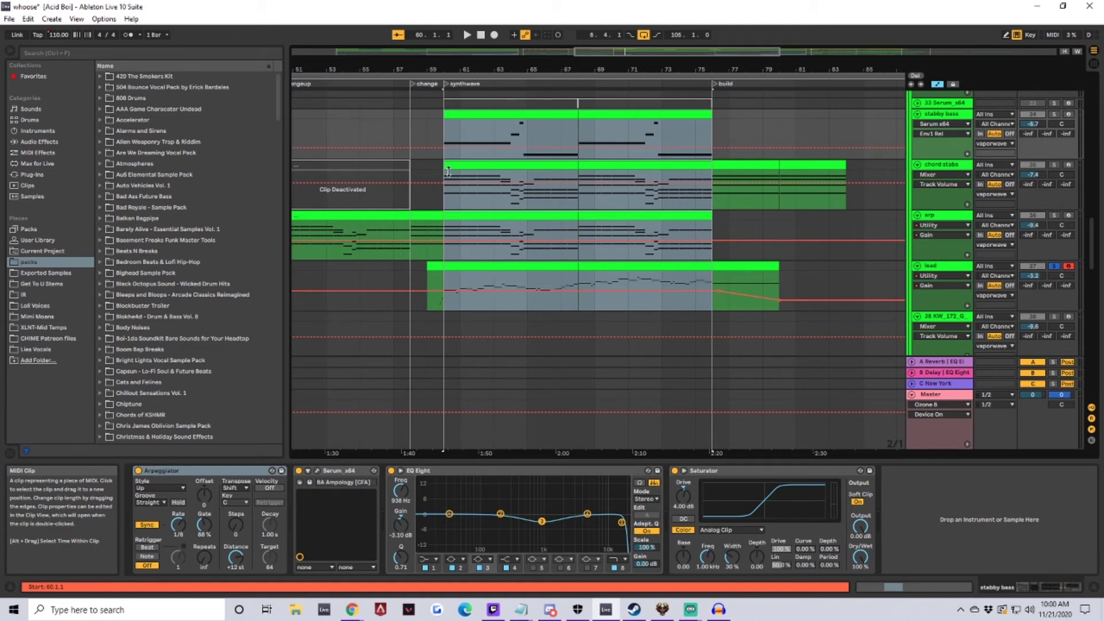
scroll(618, 260, up, 1)
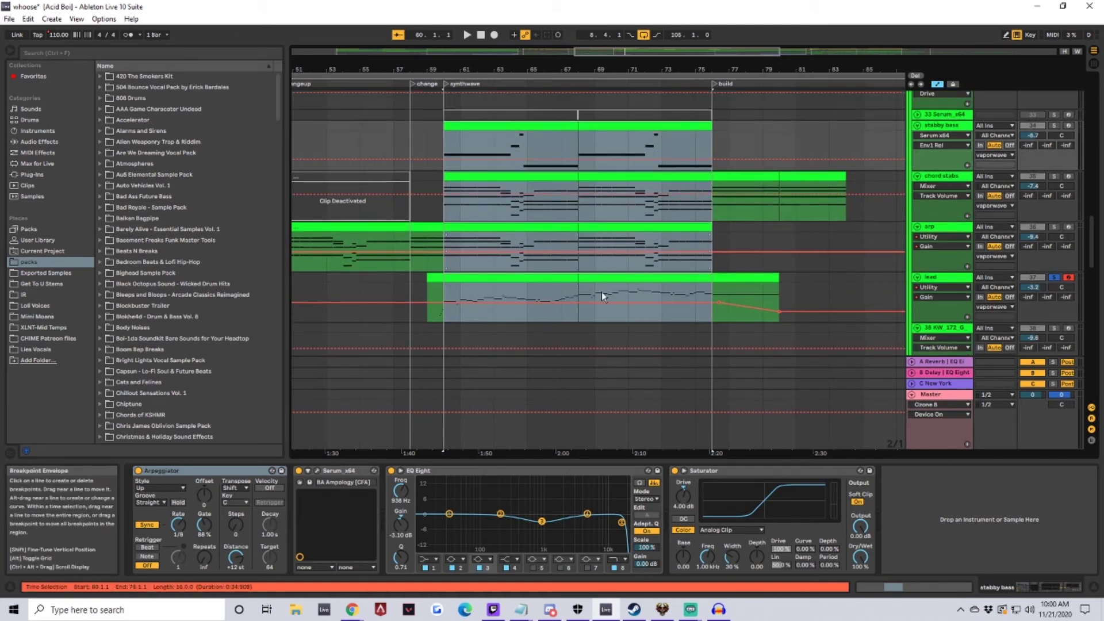
click(1094, 588)
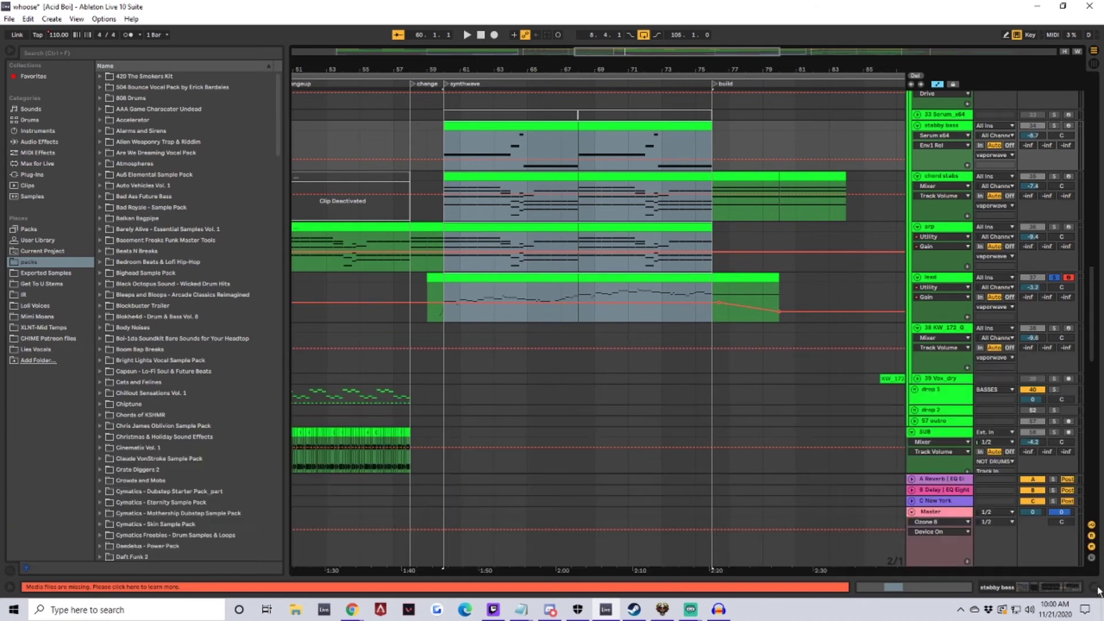
scroll(657, 387, up, 5)
drag(711, 373, 436, 195)
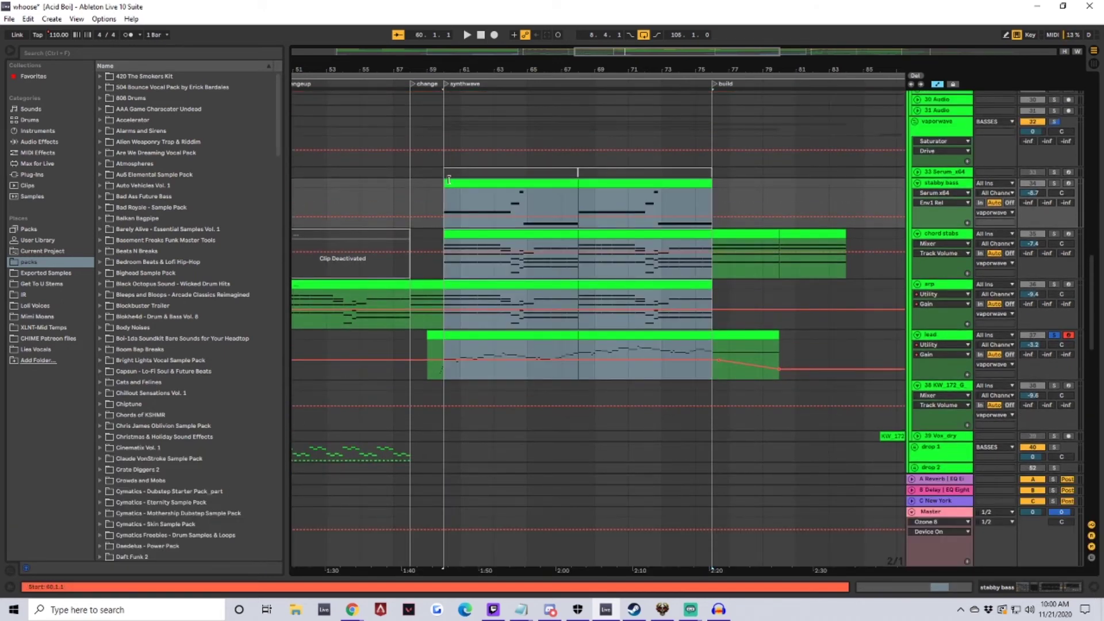
mouse_move(593, 60)
mouse_down()
mouse_move(591, 75)
mouse_move(595, 63)
mouse_up()
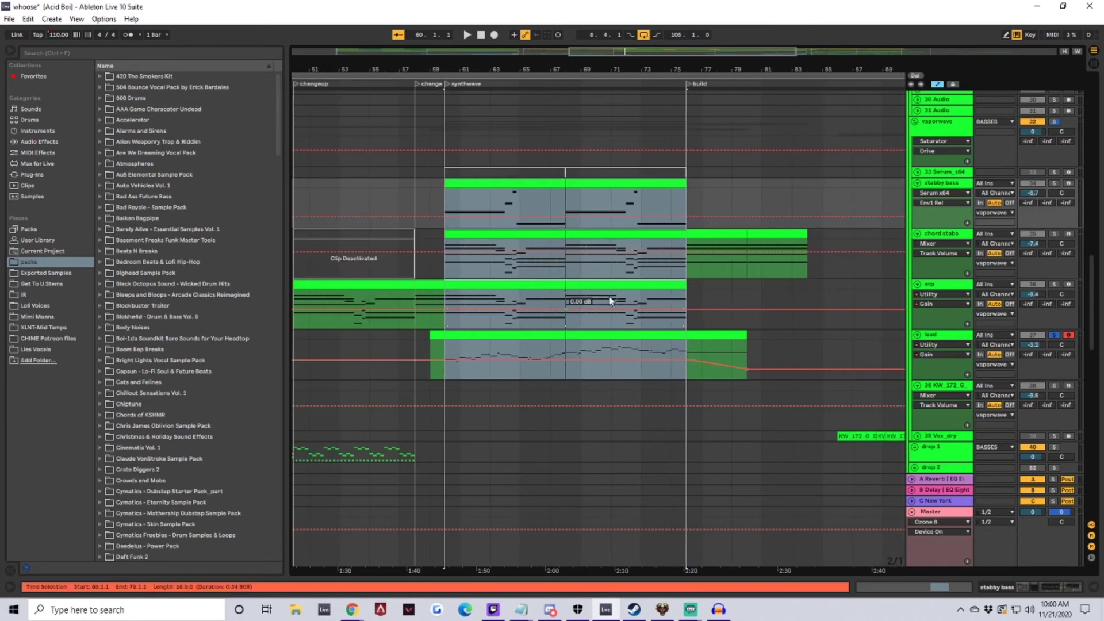
Step: Compare the first stabby bass and chord stabs clips of the synthwave section by selecting them alternately at bar 60
click(442, 187)
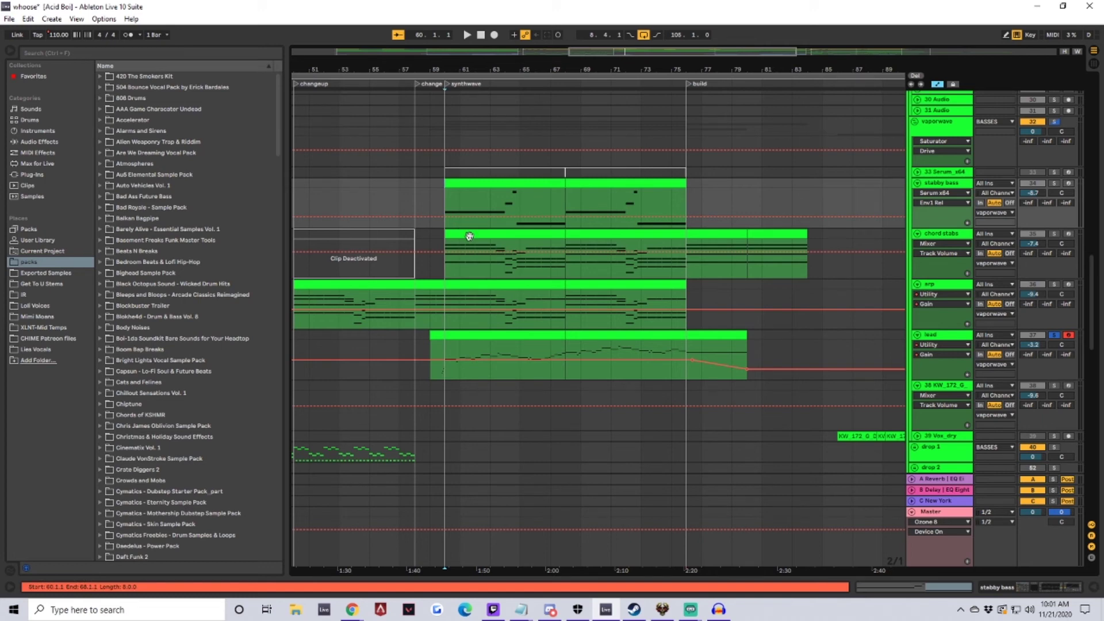
click(490, 234)
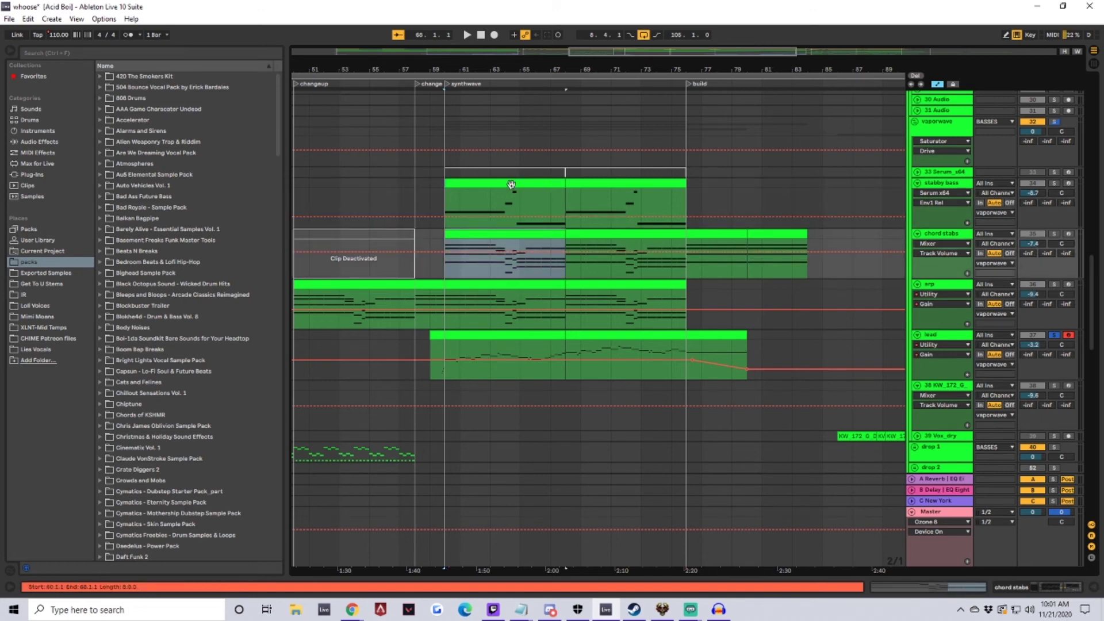
click(502, 206)
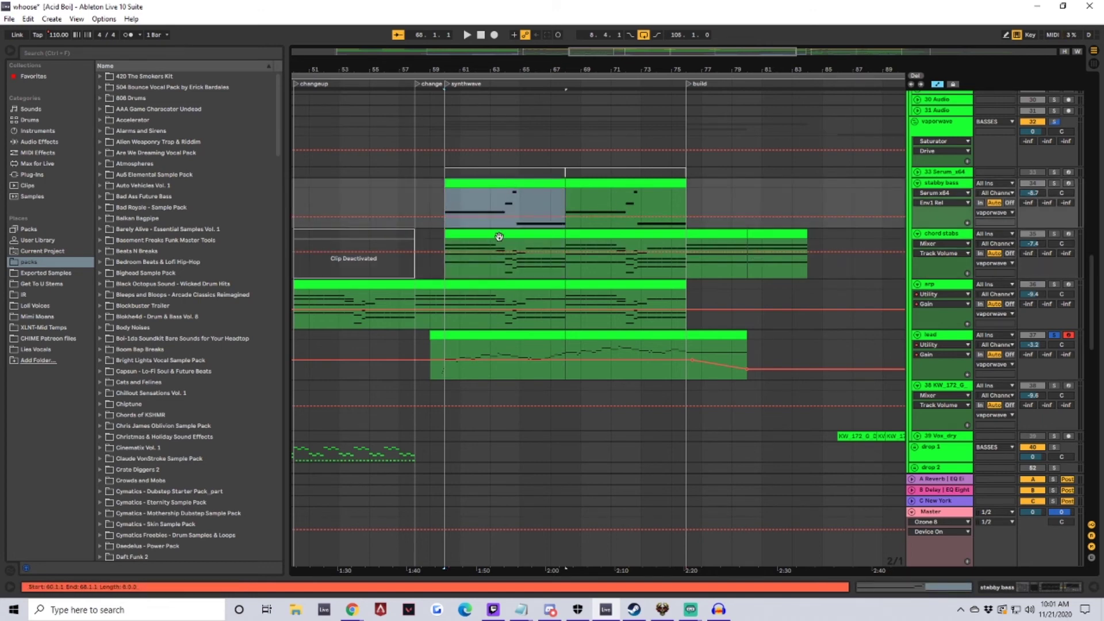
click(501, 234)
click(506, 185)
click(493, 233)
click(501, 184)
click(499, 235)
click(506, 185)
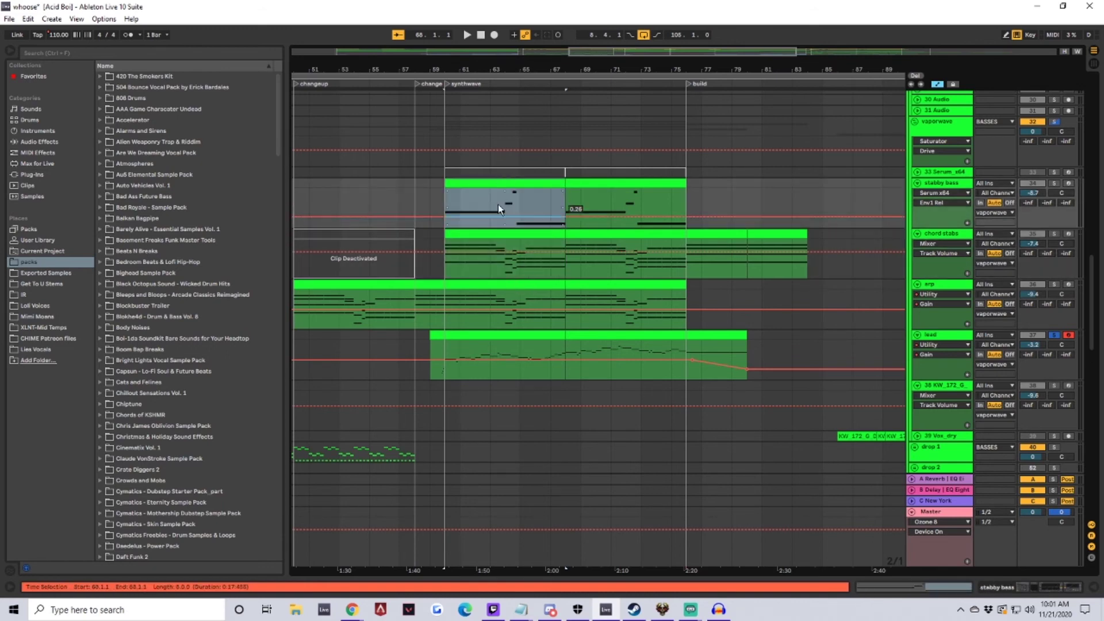
click(500, 234)
Step: Show the device view and select bars 60 to 76 across the stabby bass, chord stabs and arp tracks
key(ctrl+alt+l)
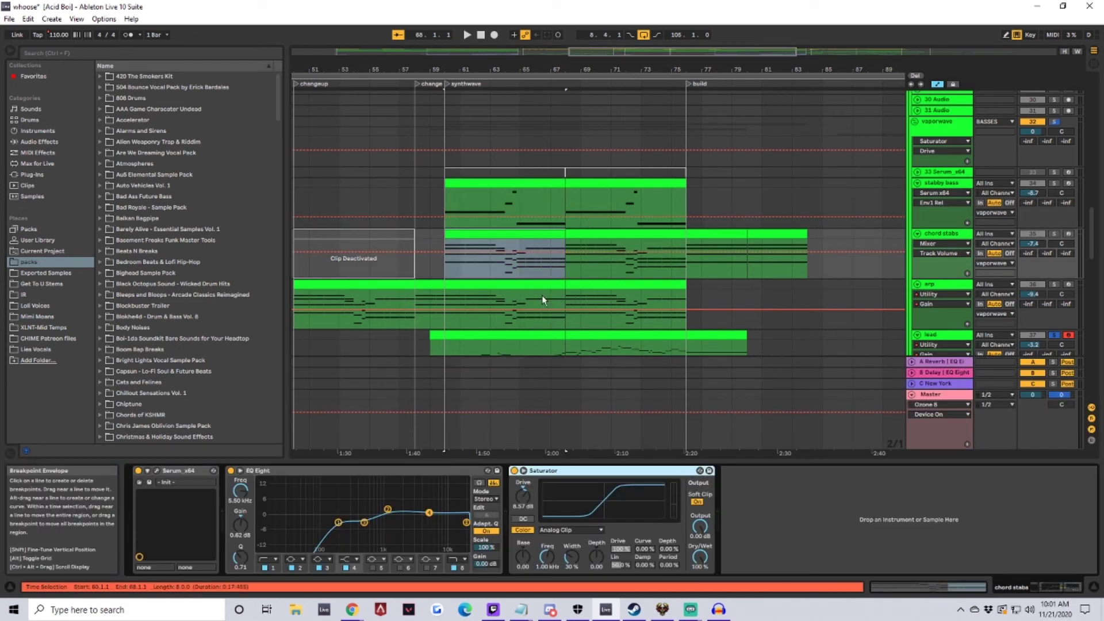
drag(469, 216, 678, 282)
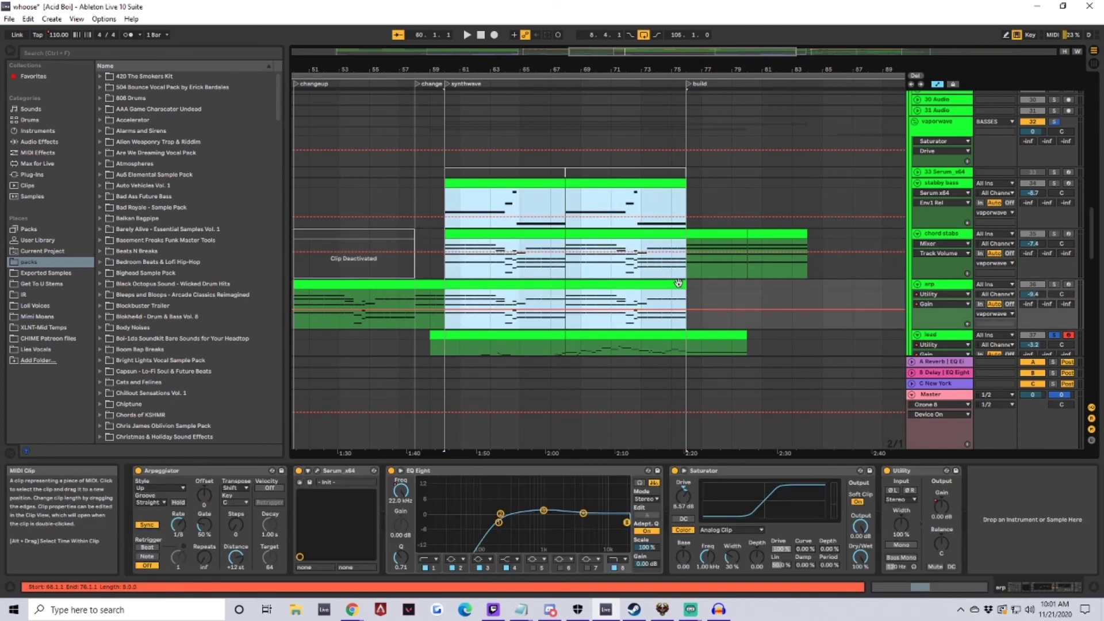
scroll(638, 282, down, 2)
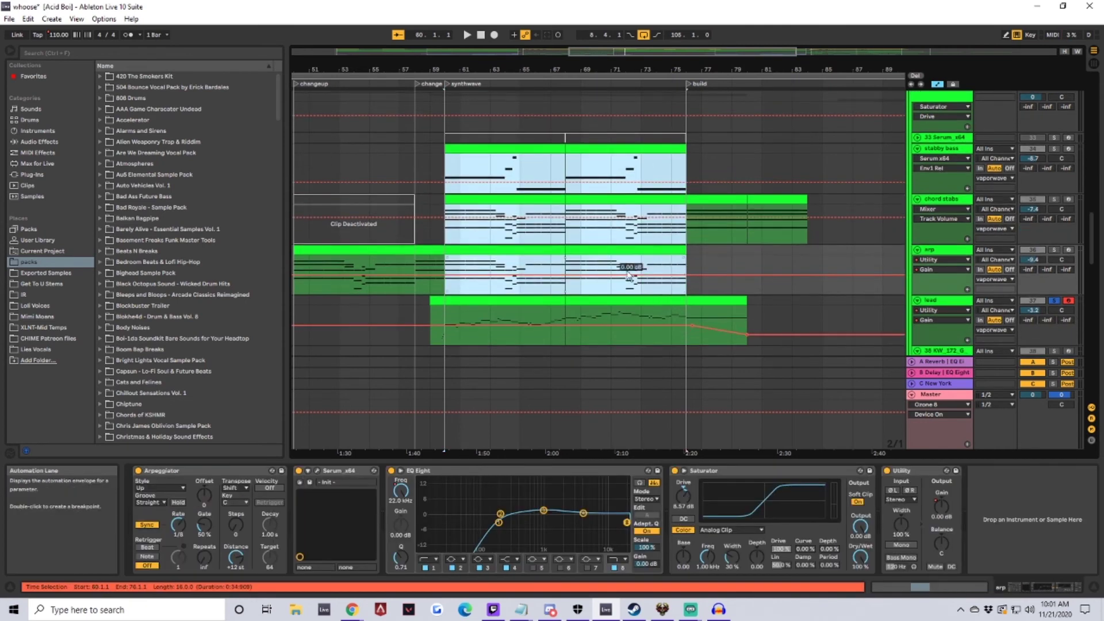
drag(450, 181, 683, 283)
scroll(611, 268, up, 1)
scroll(632, 282, down, 1)
scroll(647, 292, up, 1)
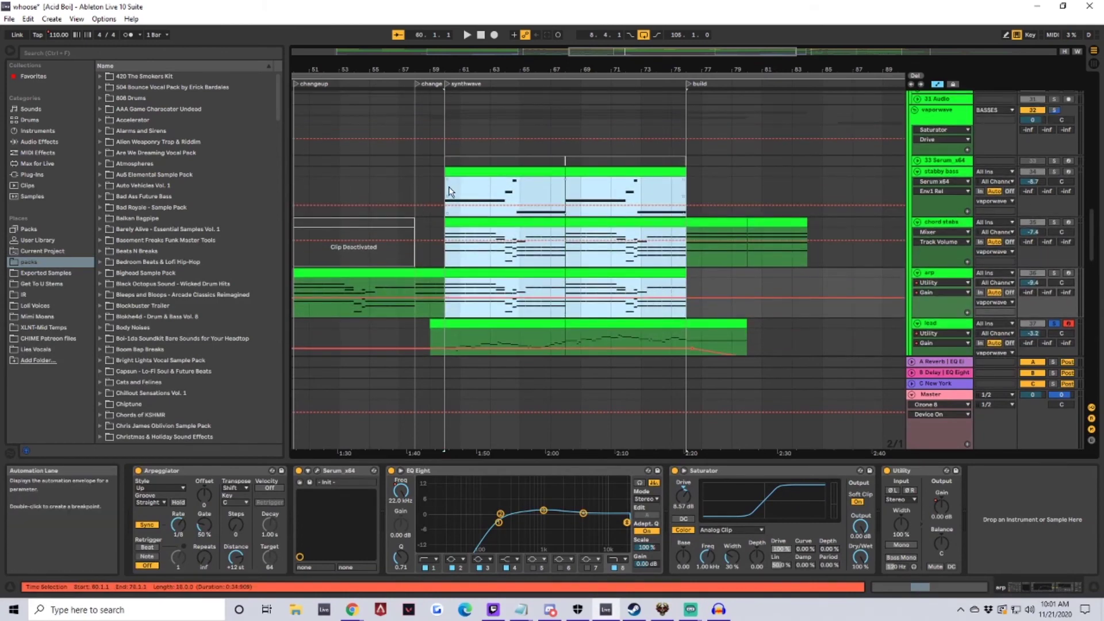
shift+click(645, 298)
drag(645, 299, 686, 308)
scroll(686, 308, down, 2)
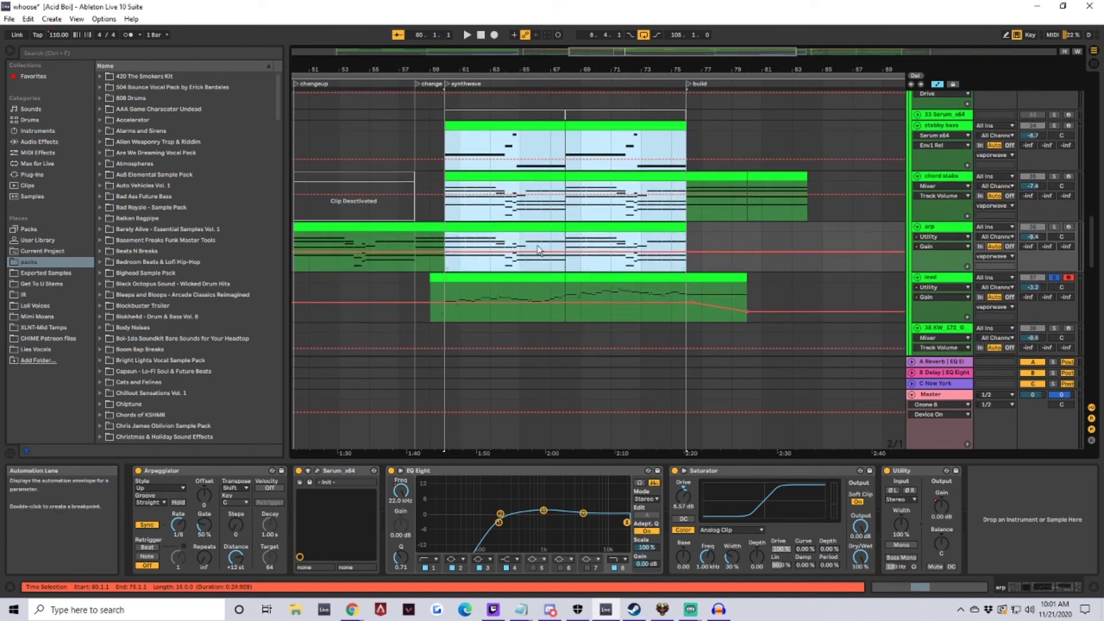
Step: Unsolo the lead track, select the first stabby bass clip at bar 60 and play the synthwave section with all tracks
click(442, 147)
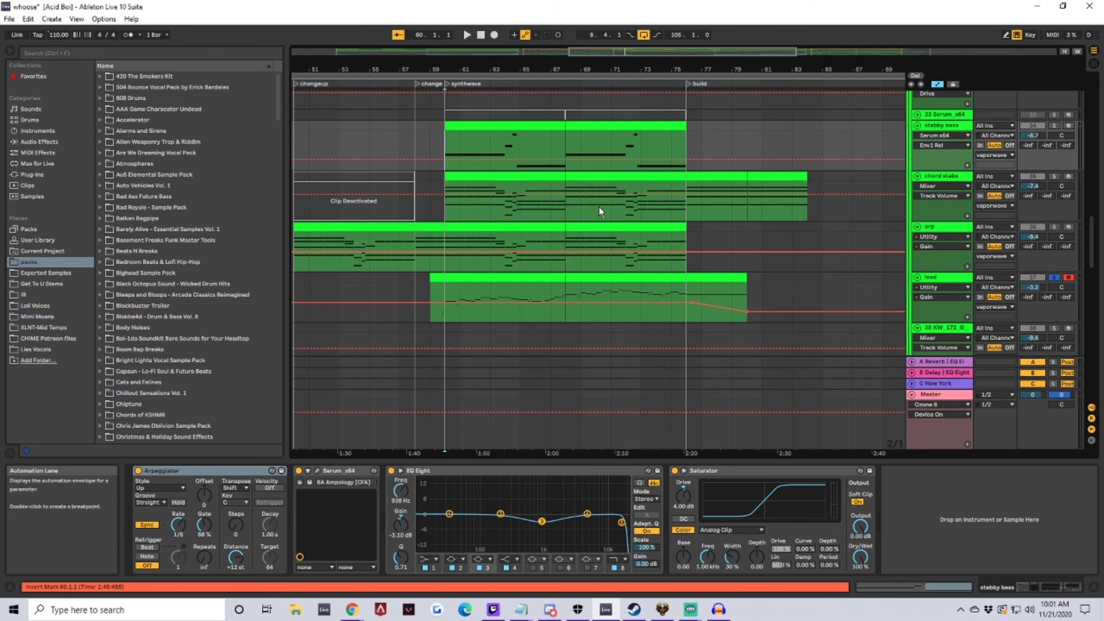
scroll(631, 265, up, 4)
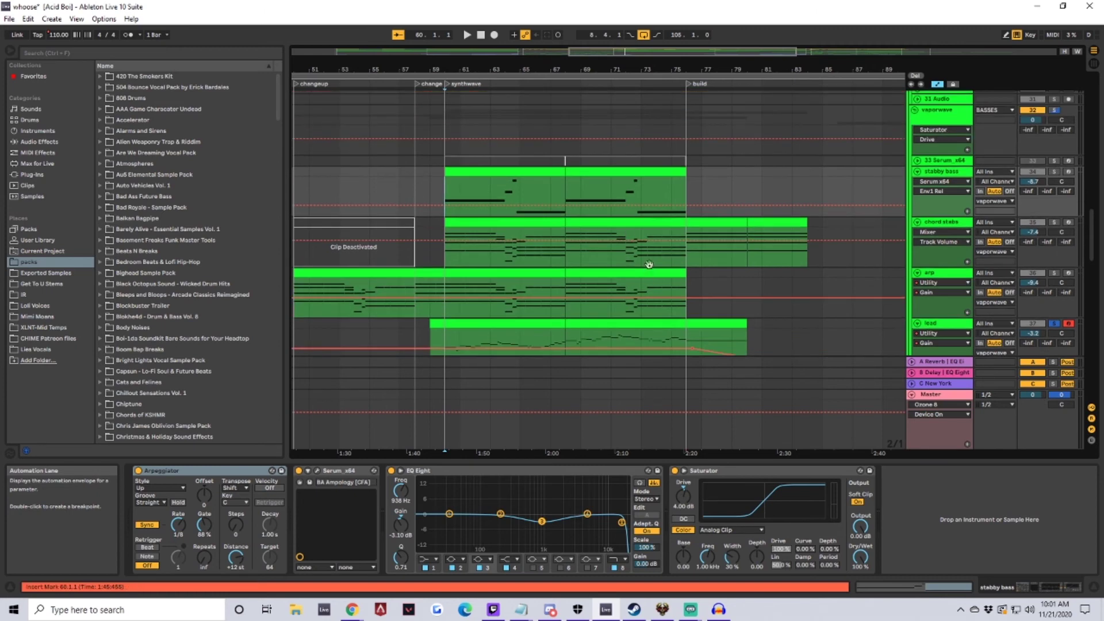
scroll(652, 264, down, 3)
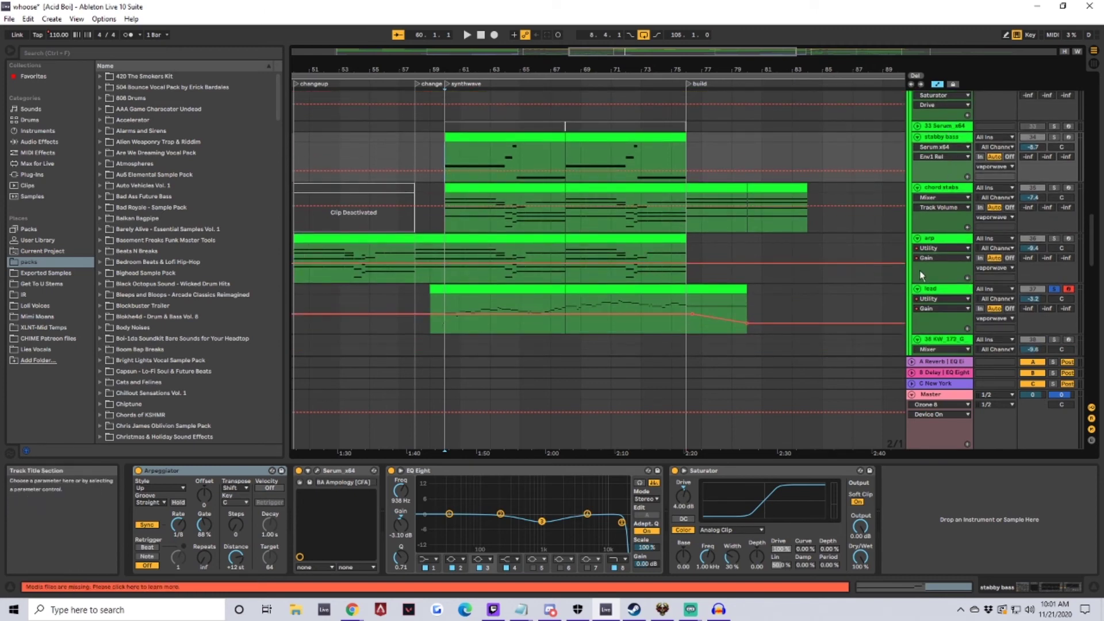
click(494, 196)
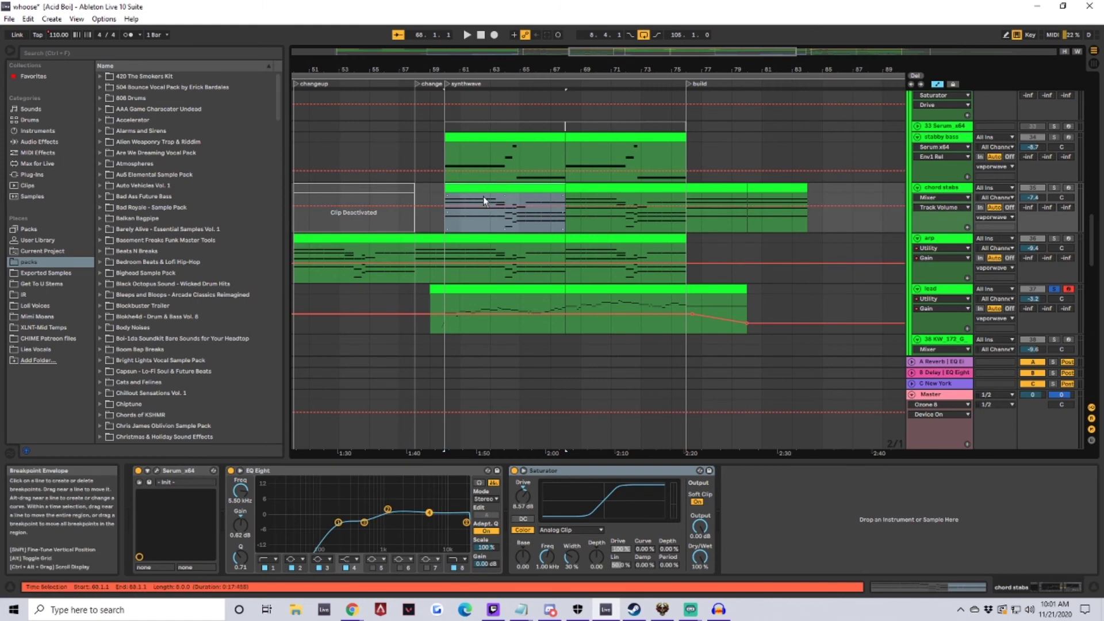
scroll(549, 230, up, 1)
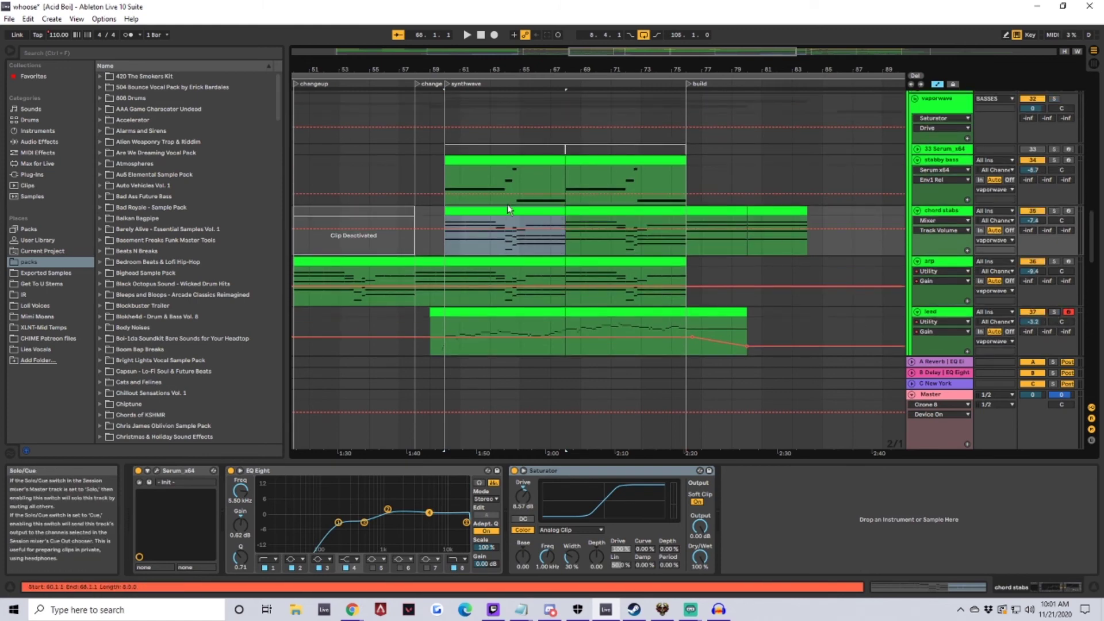
click(495, 164)
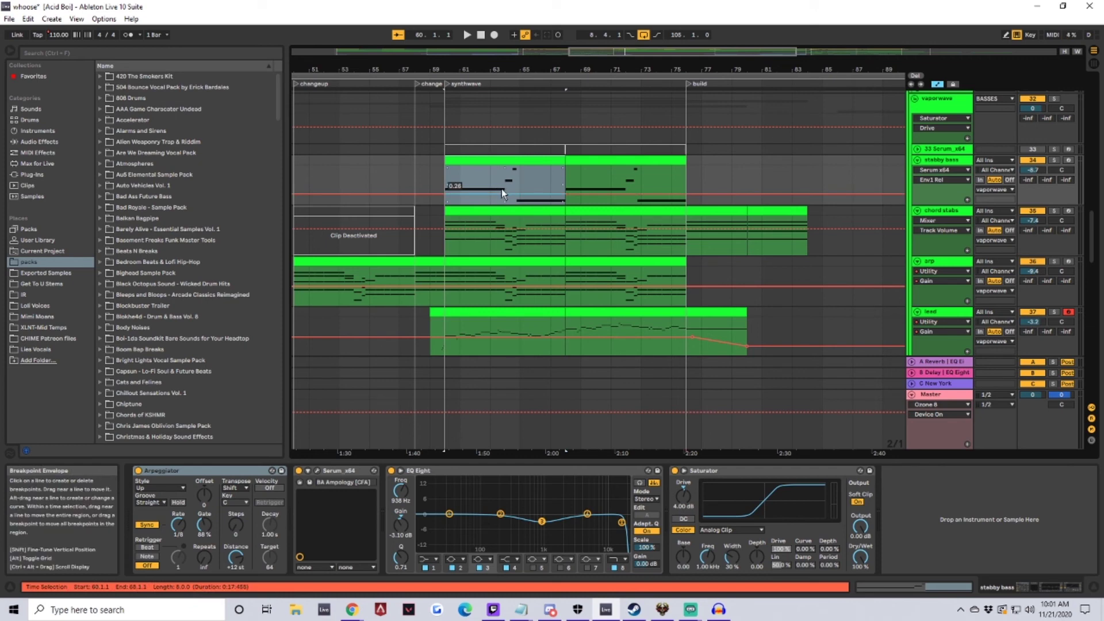
key(space)
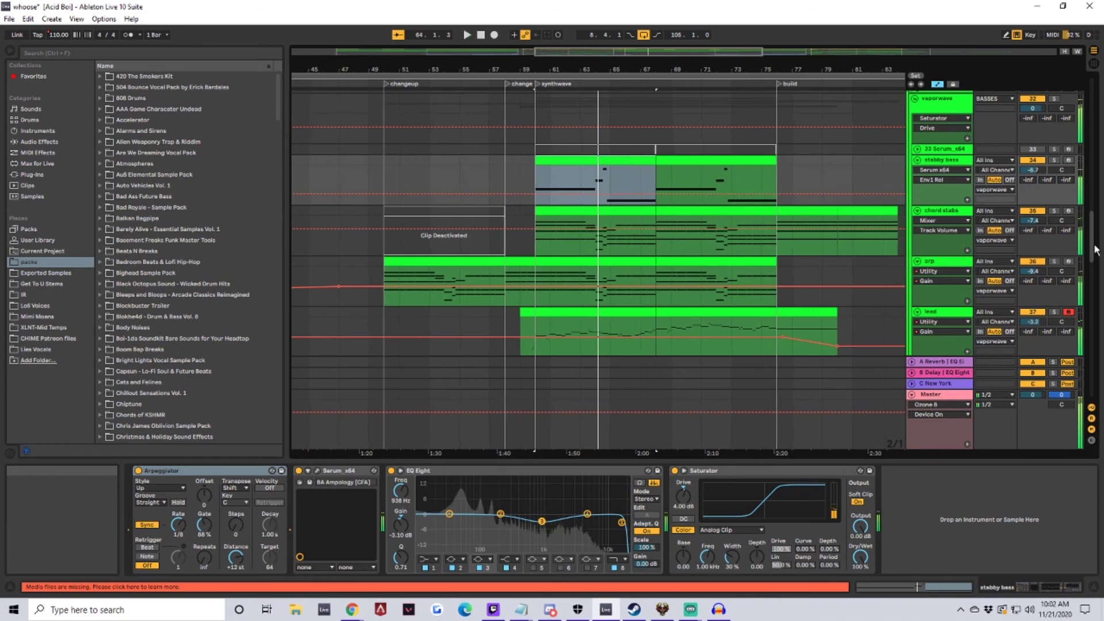
Step: Select bars 60 to 76 from the stabby bass to the lead track and view them within the wider arrangement
mouse_move(1095, 250)
mouse_down()
mouse_move(1092, 260)
mouse_move(1088, 181)
mouse_move(1089, 248)
mouse_up()
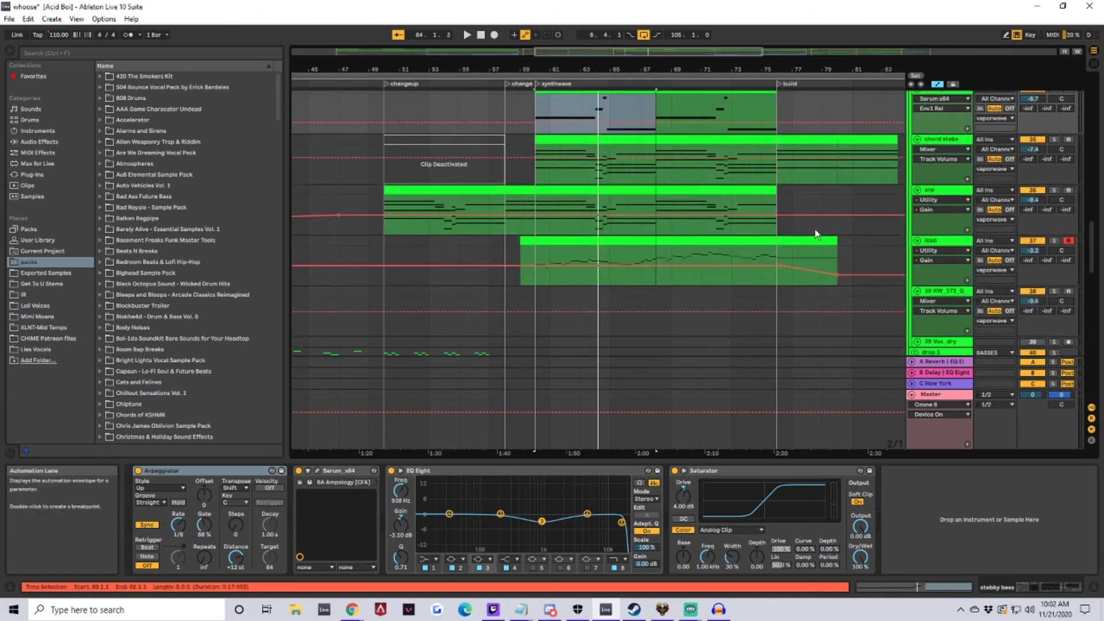
drag(791, 317, 533, 144)
drag(552, 70, 551, 38)
Step: Place the insert marker at bar 76 on the SUB track and examine the impact tracks in the FX group
scroll(735, 278, down, 5)
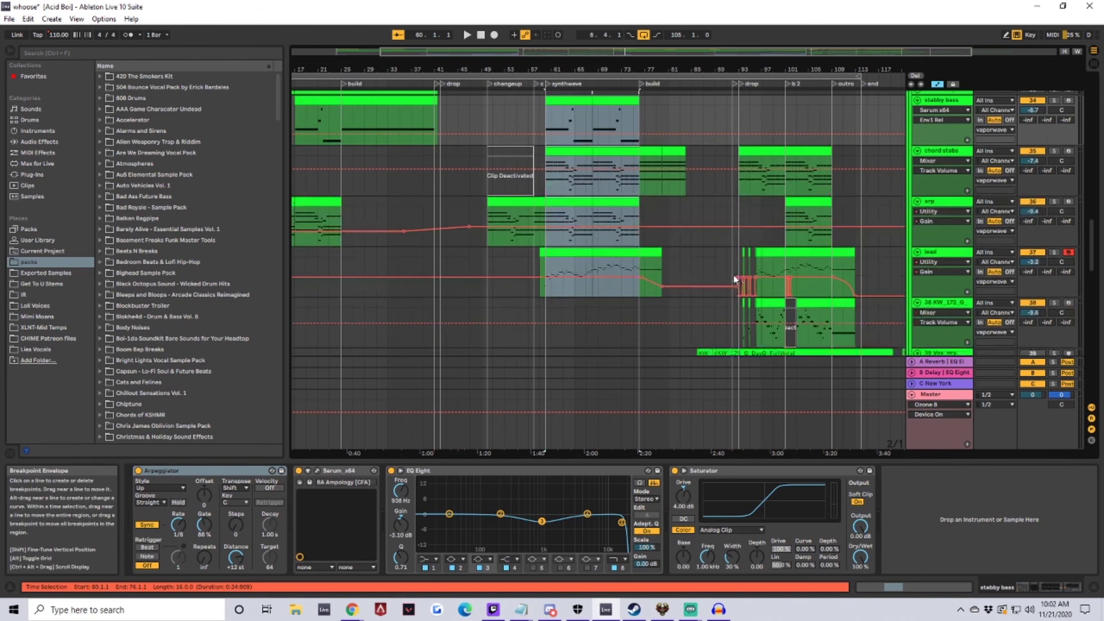
scroll(635, 292, down, 4)
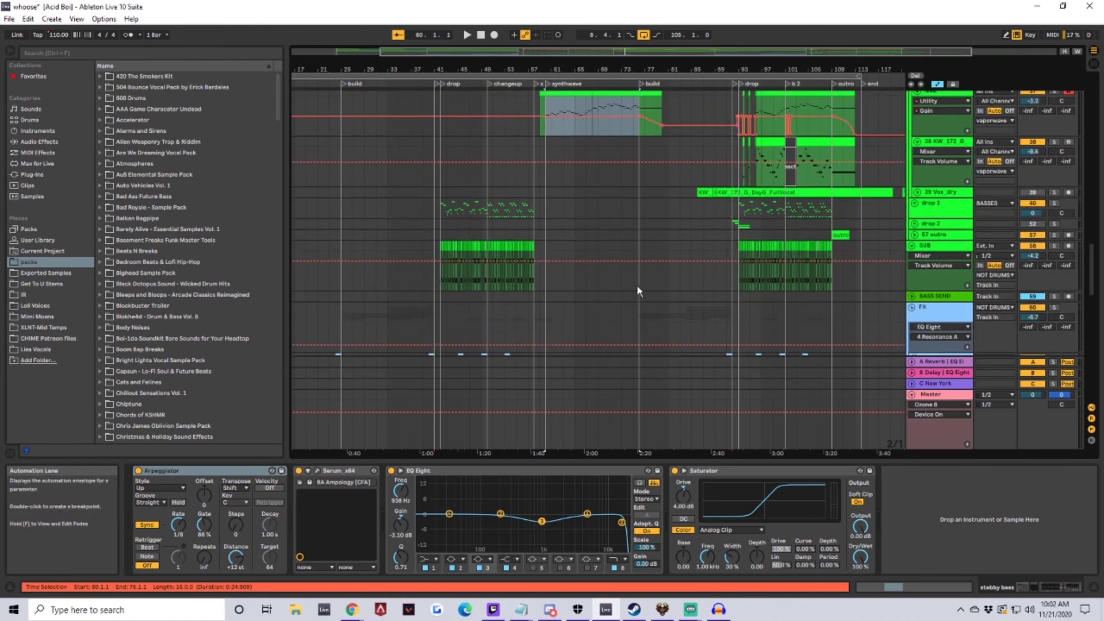
click(638, 287)
scroll(638, 287, down, 4)
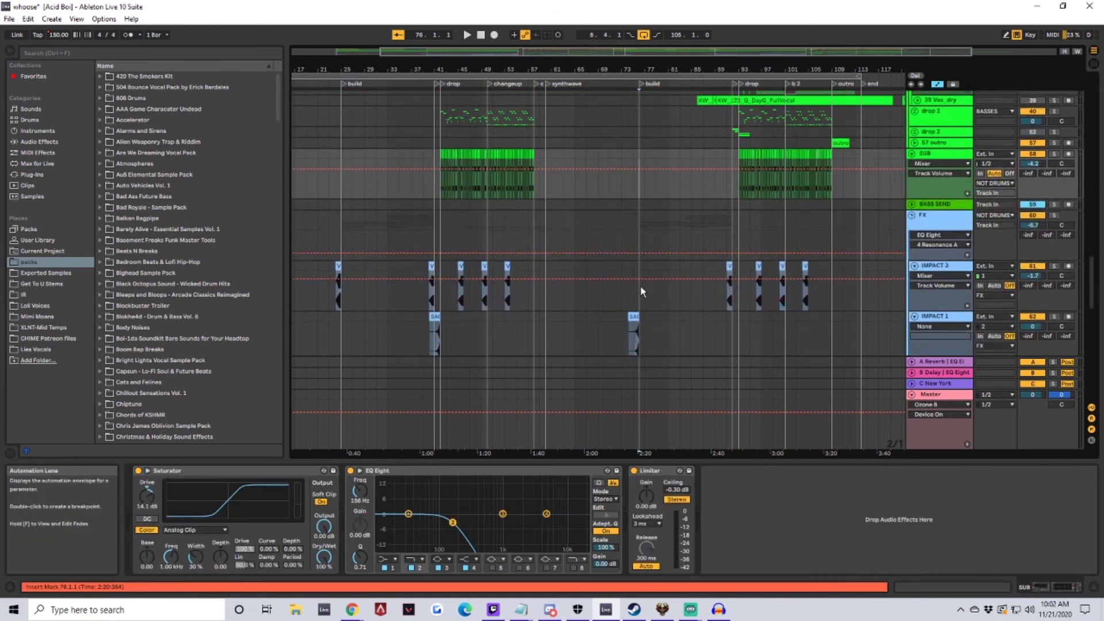